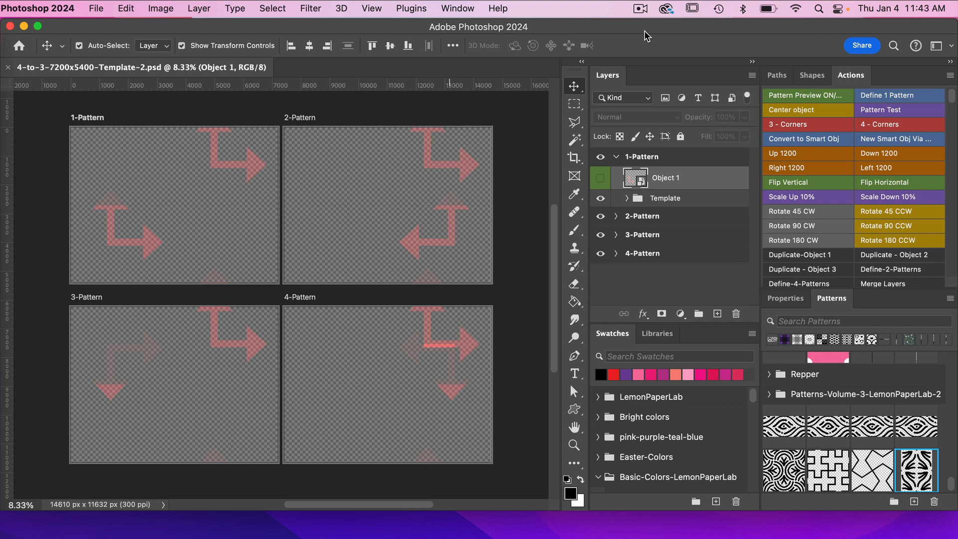
Examine the Object 1 layers inside the Template group of the 1-Pattern artboard.
{"action": "scroll", "coordinate": [837, 156], "scroll_direction": "down", "scroll_amount": 2}
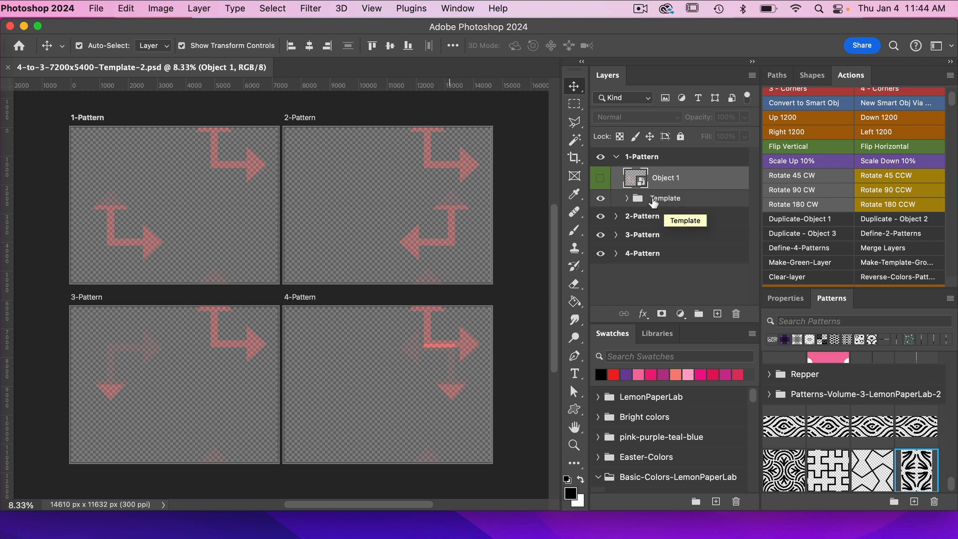
{"action": "left_click", "coordinate": [627, 198]}
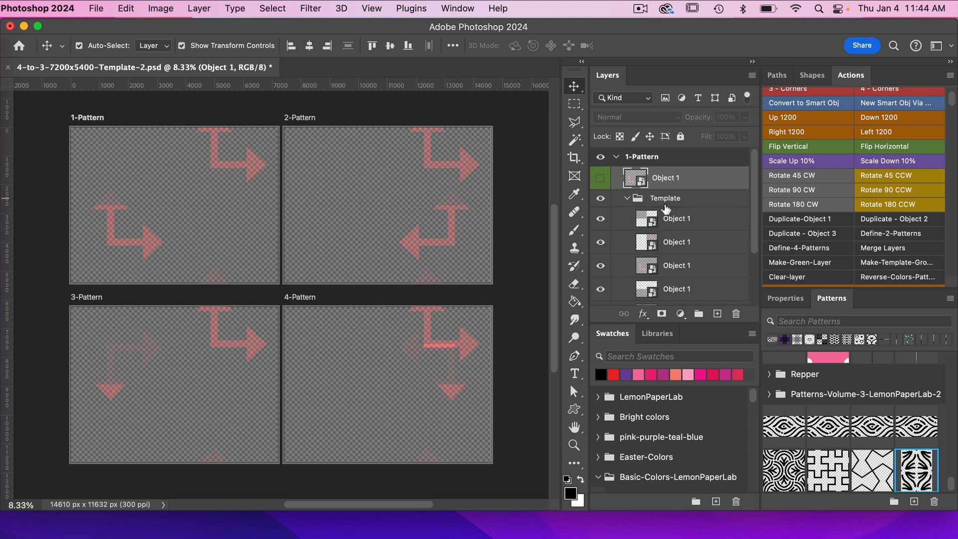
{"action": "scroll", "coordinate": [682, 239], "scroll_direction": "down", "scroll_amount": 2}
{"action": "scroll", "coordinate": [682, 239], "scroll_direction": "up", "scroll_amount": 2}
{"action": "left_click", "coordinate": [628, 199]}
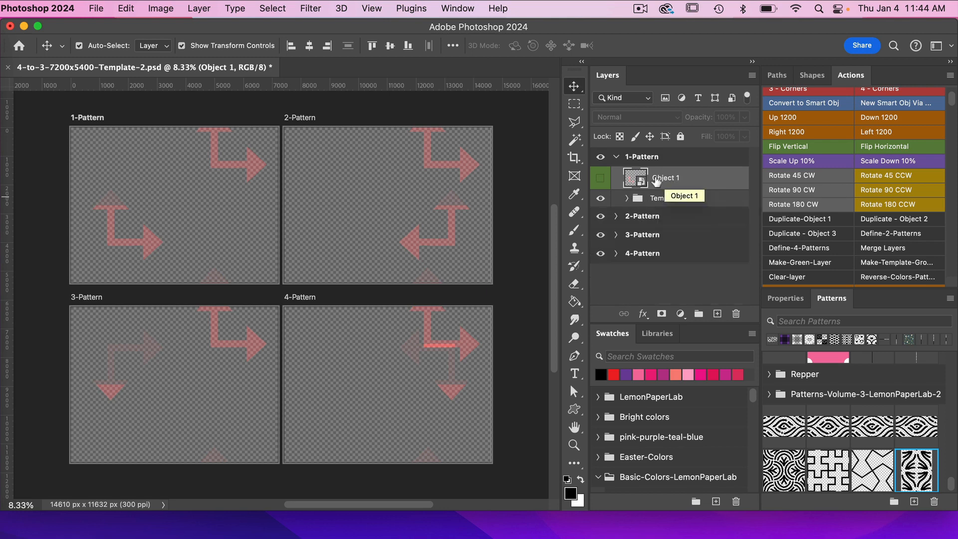
Open the Object 1 smart object of 1-Pattern, hide its red arrow layer and show Reference 2 as the drawing guide.
{"action": "double_click", "coordinate": [643, 184]}
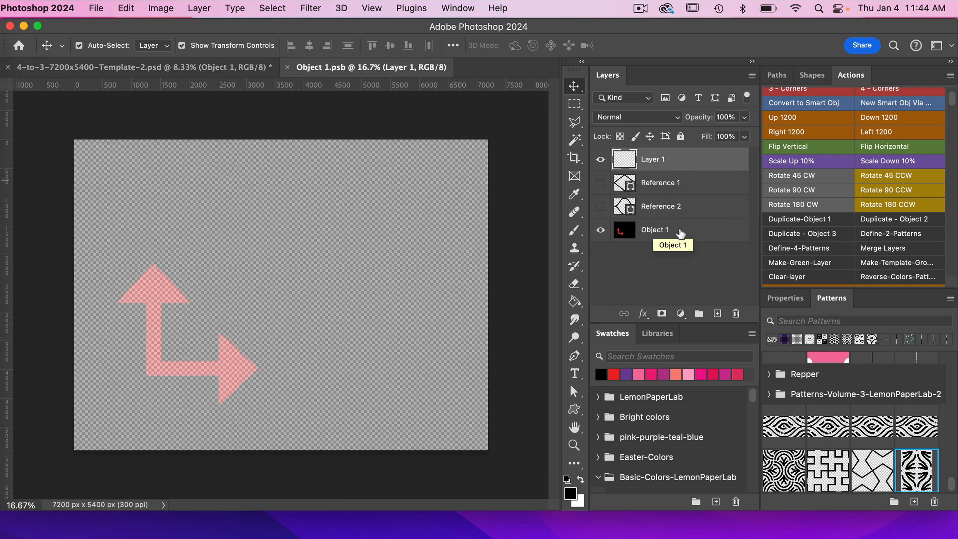
{"action": "left_click", "coordinate": [601, 231]}
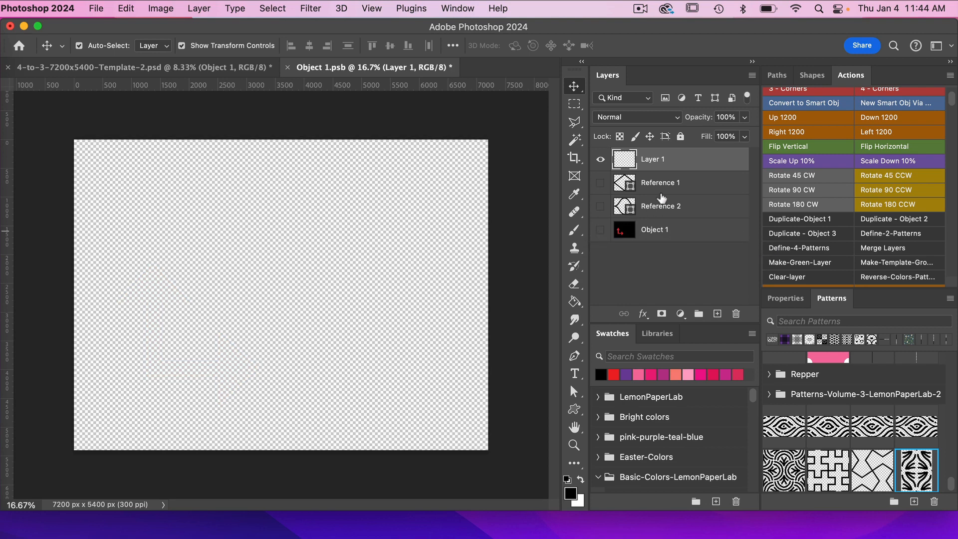
{"action": "left_click", "coordinate": [601, 184]}
{"action": "left_click", "coordinate": [601, 184]}
{"action": "left_click", "coordinate": [601, 207]}
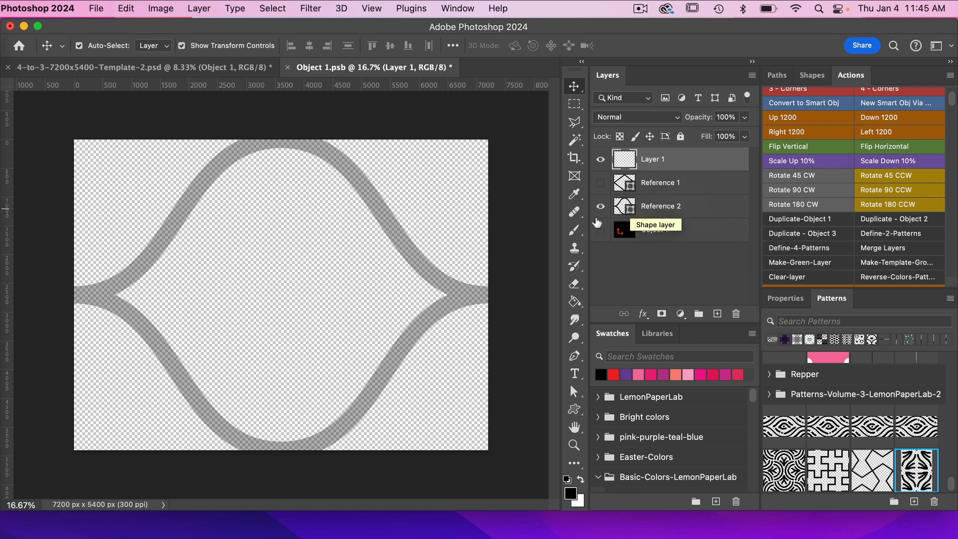
Paint a short black curved test stroke on Layer 1 with the Brush tool at 100% smoothing.
{"action": "left_click", "coordinate": [576, 230]}
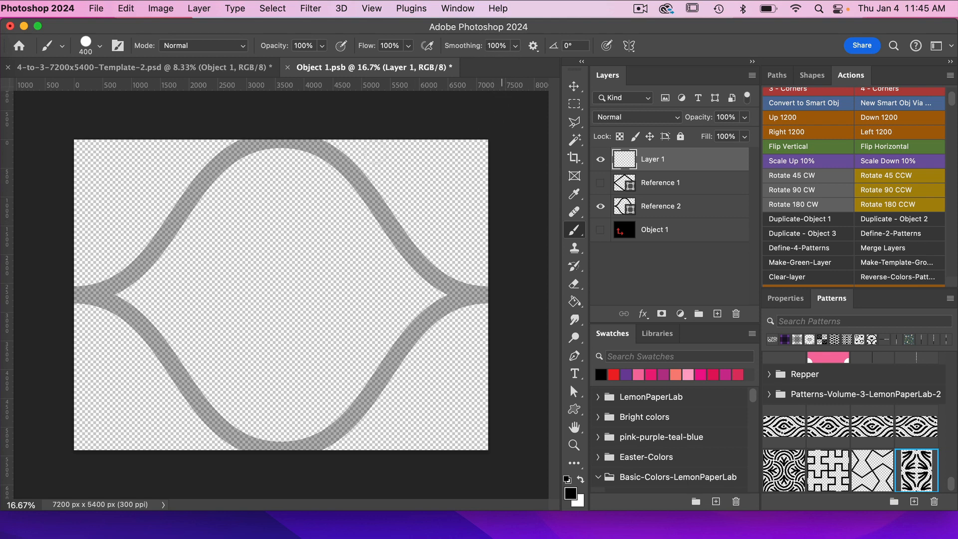
{"action": "left_click", "coordinate": [196, 297]}
{"action": "mouse_move", "coordinate": [196, 297]}
{"action": "left_mouse_down"}
{"action": "mouse_move", "coordinate": [225, 239]}
{"action": "mouse_move", "coordinate": [269, 228]}
{"action": "left_mouse_up"}
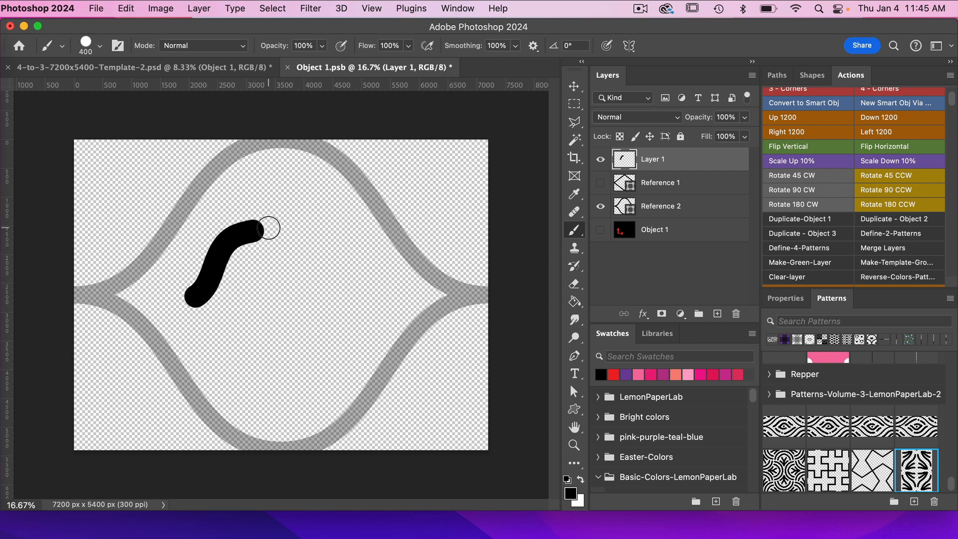
Set the brush smoothing to 0% and paint a long wavy test stroke on Layer 1.
{"action": "left_click", "coordinate": [515, 45]}
{"action": "left_click_drag", "start_coordinate": [517, 60], "coordinate": [448, 60]}
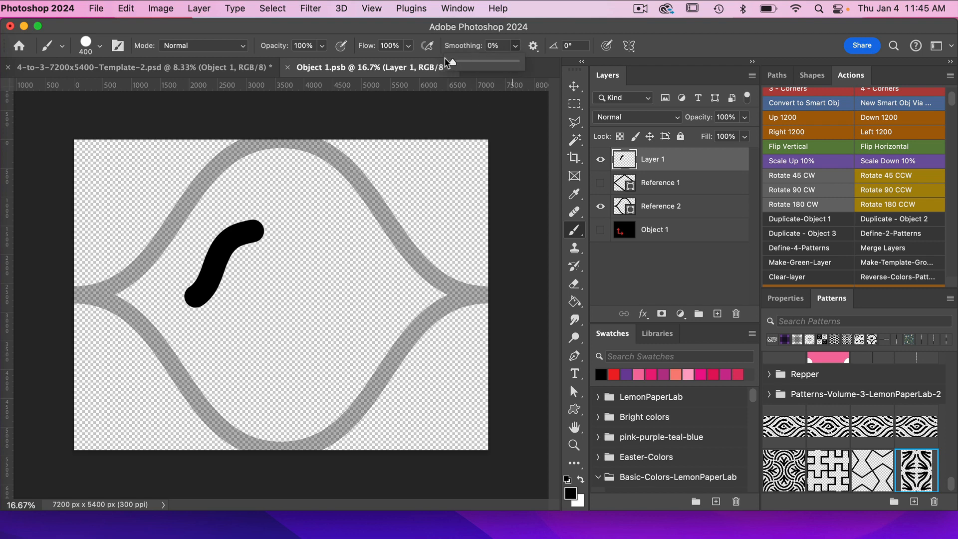
{"action": "mouse_move", "coordinate": [241, 326]}
{"action": "left_mouse_down"}
{"action": "mouse_move", "coordinate": [287, 269]}
{"action": "mouse_move", "coordinate": [317, 278]}
{"action": "mouse_move", "coordinate": [340, 255]}
{"action": "mouse_move", "coordinate": [379, 287]}
{"action": "mouse_move", "coordinate": [375, 316]}
{"action": "mouse_move", "coordinate": [268, 377]}
{"action": "mouse_move", "coordinate": [187, 335]}
{"action": "left_mouse_up"}
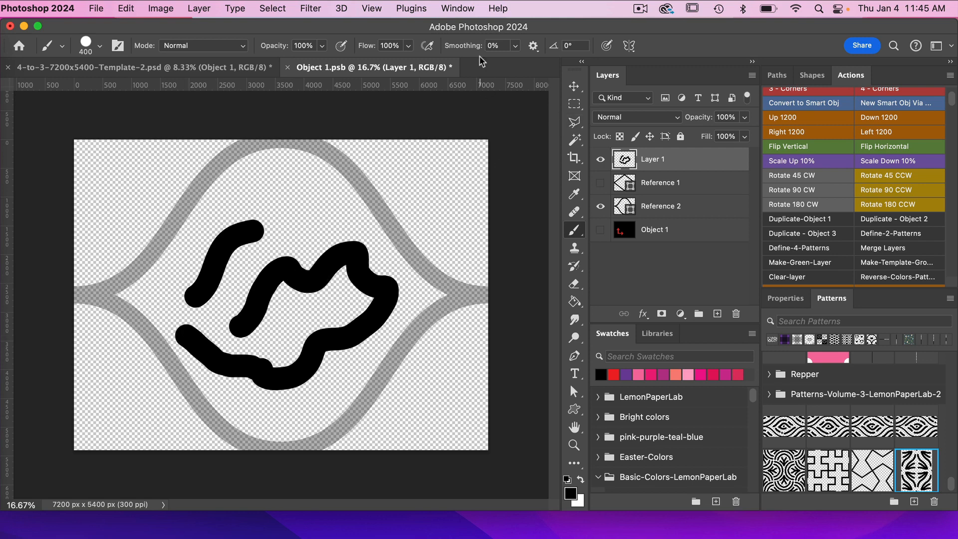
Set the brush smoothing to 100%, add a new empty layer and delete the scribbled Layer 1.
{"action": "left_click", "coordinate": [494, 46]}
{"action": "type", "text": "10"}
{"action": "left_click", "coordinate": [717, 313]}
{"action": "left_click", "coordinate": [691, 190]}
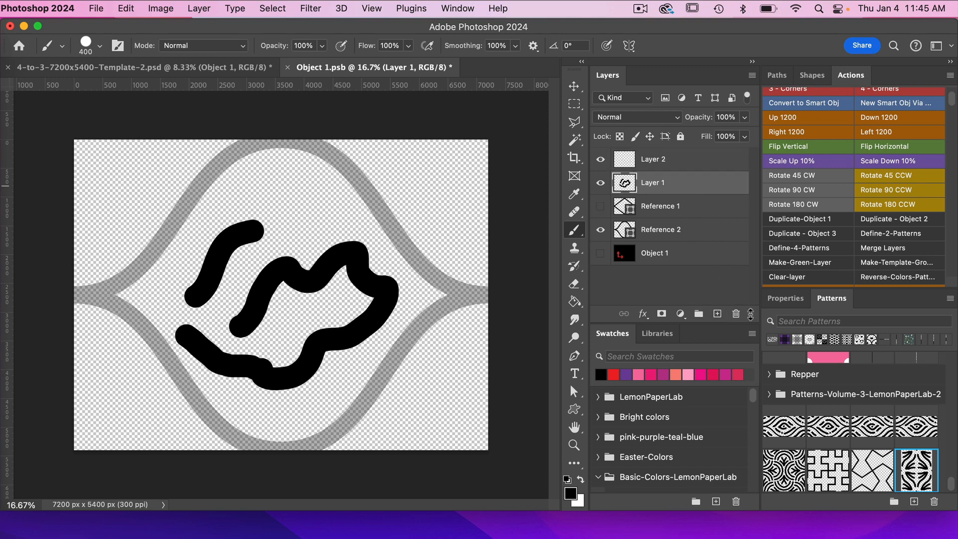
{"action": "left_click_drag", "start_coordinate": [751, 313], "coordinate": [736, 314]}
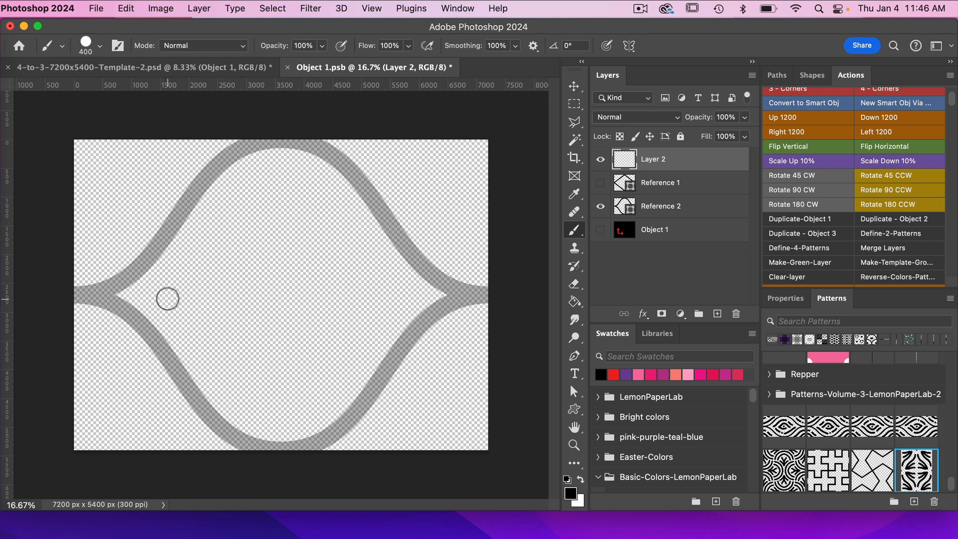
Paint black strokes on Layer 2 inside the reference shape: an open outer contour, an open inner contour and two short lines in the centre.
{"action": "mouse_move", "coordinate": [143, 295]}
{"action": "left_mouse_down"}
{"action": "mouse_move", "coordinate": [223, 190]}
{"action": "mouse_move", "coordinate": [260, 162]}
{"action": "mouse_move", "coordinate": [289, 160]}
{"action": "mouse_move", "coordinate": [333, 182]}
{"action": "mouse_move", "coordinate": [374, 244]}
{"action": "left_mouse_up"}
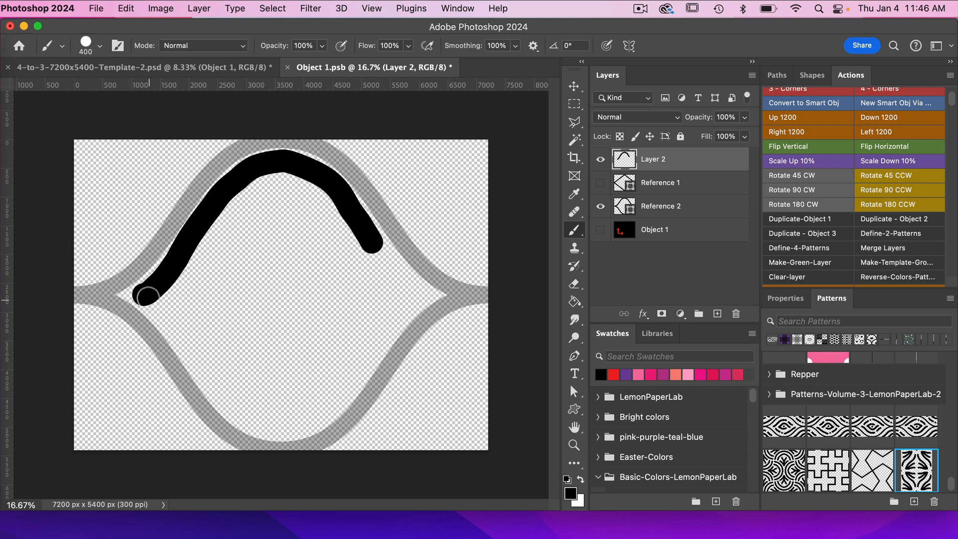
{"action": "mouse_move", "coordinate": [143, 294]}
{"action": "left_mouse_down"}
{"action": "mouse_move", "coordinate": [233, 404]}
{"action": "mouse_move", "coordinate": [281, 430]}
{"action": "mouse_move", "coordinate": [320, 422]}
{"action": "mouse_move", "coordinate": [420, 297]}
{"action": "left_mouse_up"}
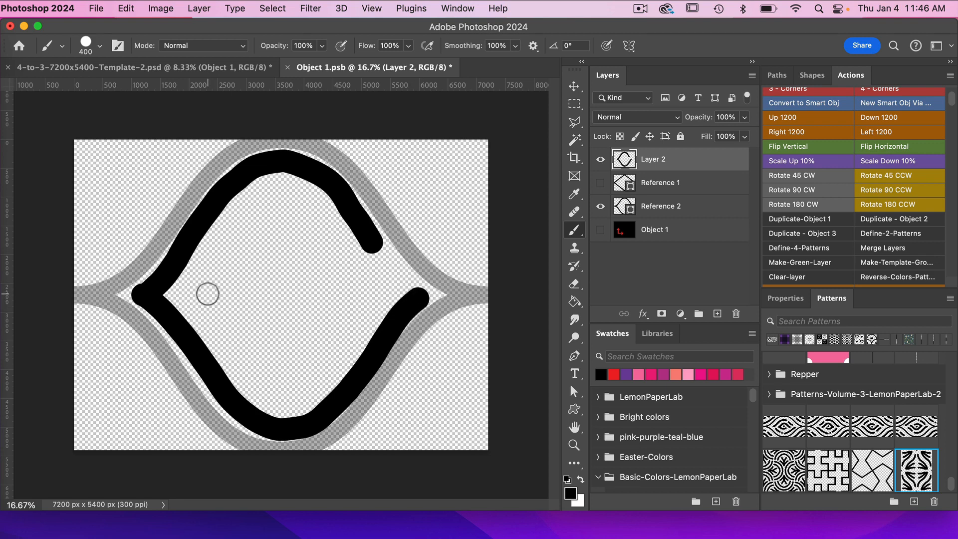
{"action": "mouse_move", "coordinate": [208, 294]}
{"action": "left_mouse_down"}
{"action": "mouse_move", "coordinate": [255, 221]}
{"action": "mouse_move", "coordinate": [284, 207]}
{"action": "mouse_move", "coordinate": [352, 279]}
{"action": "mouse_move", "coordinate": [389, 275]}
{"action": "mouse_move", "coordinate": [365, 290]}
{"action": "mouse_move", "coordinate": [314, 360]}
{"action": "mouse_move", "coordinate": [280, 381]}
{"action": "mouse_move", "coordinate": [253, 364]}
{"action": "mouse_move", "coordinate": [229, 327]}
{"action": "left_mouse_up"}
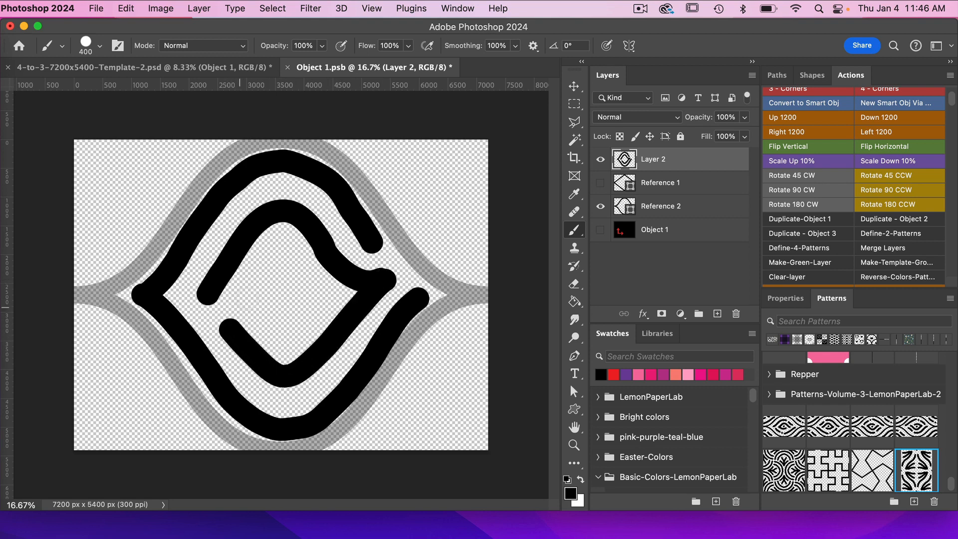
{"action": "mouse_move", "coordinate": [359, 280]}
{"action": "left_mouse_down"}
{"action": "mouse_move", "coordinate": [319, 287]}
{"action": "mouse_move", "coordinate": [300, 269]}
{"action": "mouse_move", "coordinate": [257, 276]}
{"action": "left_mouse_up"}
{"action": "mouse_move", "coordinate": [353, 280]}
{"action": "left_mouse_down"}
{"action": "mouse_move", "coordinate": [299, 312]}
{"action": "mouse_move", "coordinate": [267, 317]}
{"action": "left_mouse_up"}
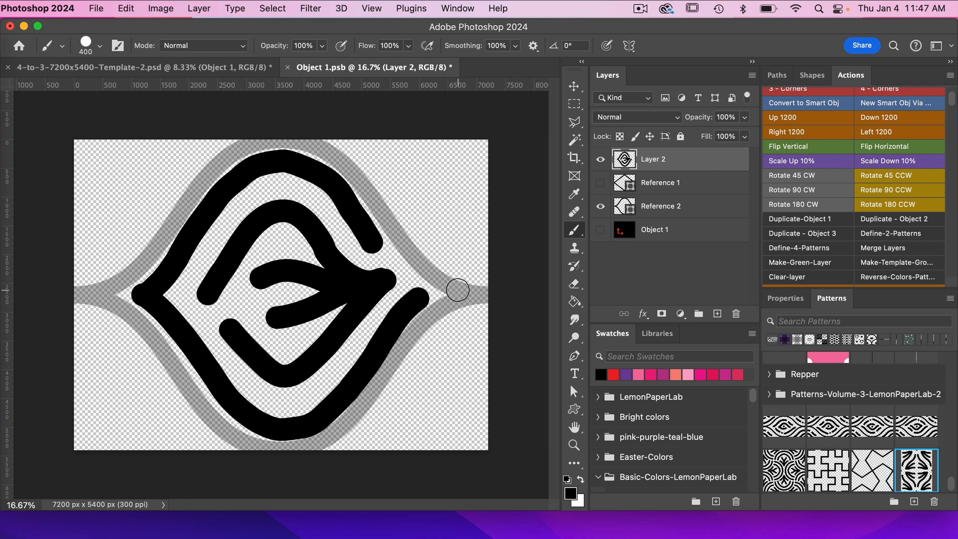
Hide the Reference 2 layer, save the Object 1 smart object and return to the 4-to-3-7200x5400-Template-2.psd document.
{"action": "left_click", "coordinate": [601, 207]}
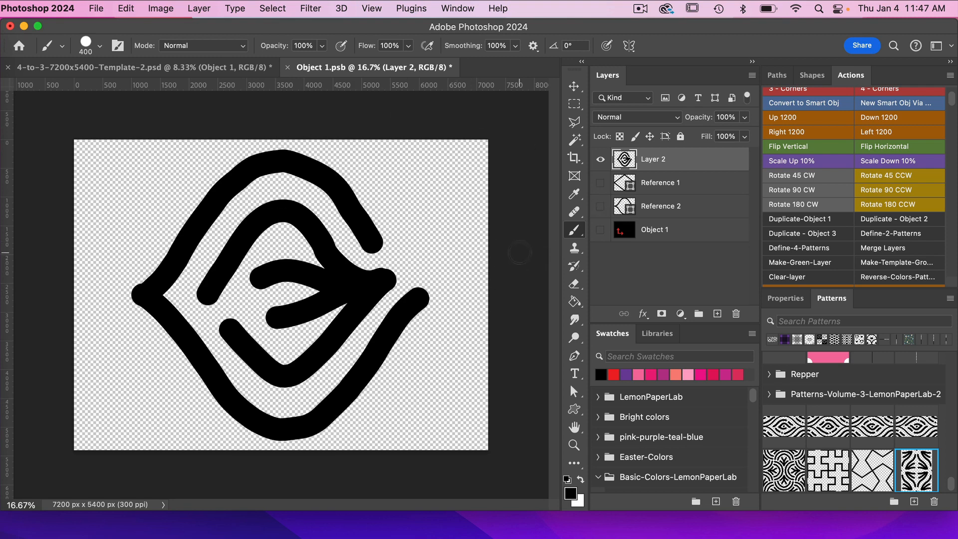
{"action": "key", "text": "super+s"}
{"action": "left_click", "coordinate": [222, 70]}
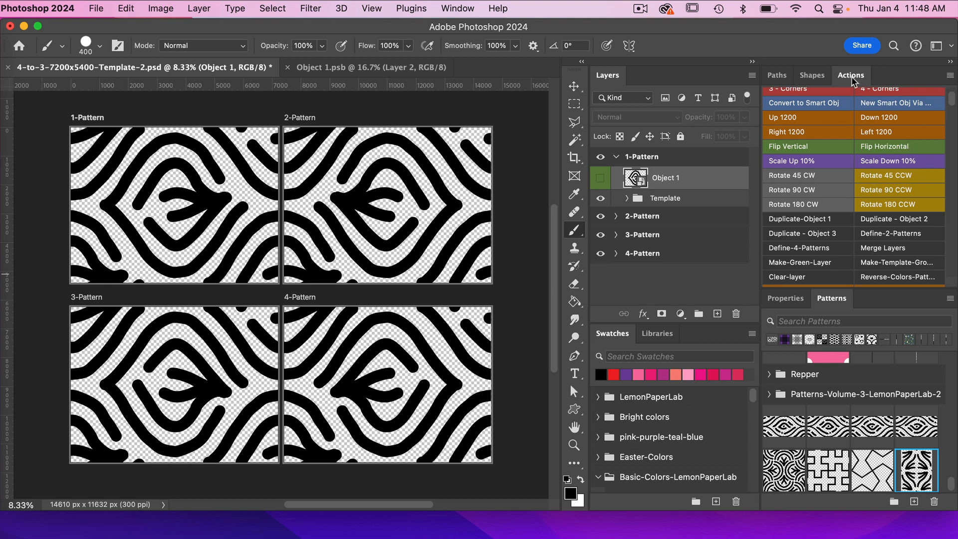
Locate the options for showing the Actions panel and for loading an action set.
{"action": "left_click", "coordinate": [458, 9]}
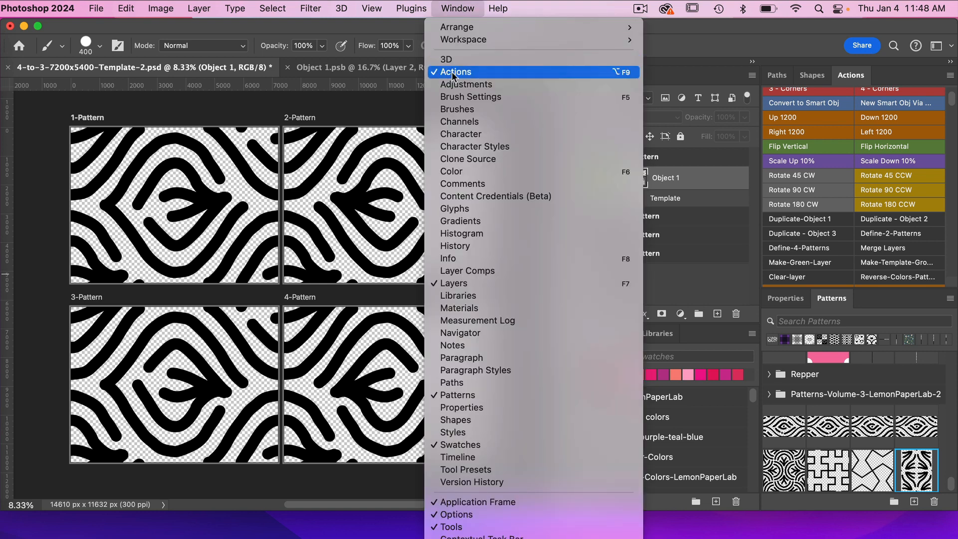
{"action": "left_click", "coordinate": [562, 18]}
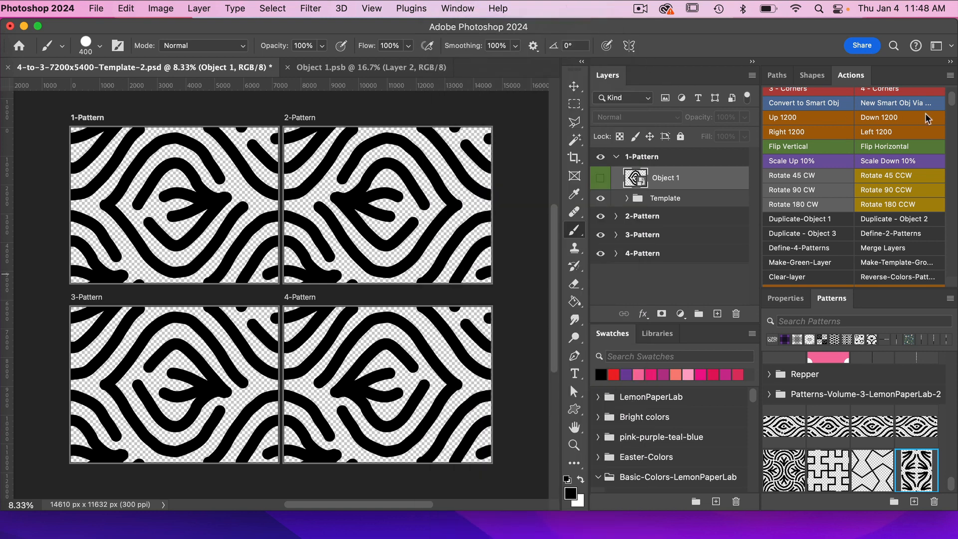
{"action": "left_click", "coordinate": [950, 77]}
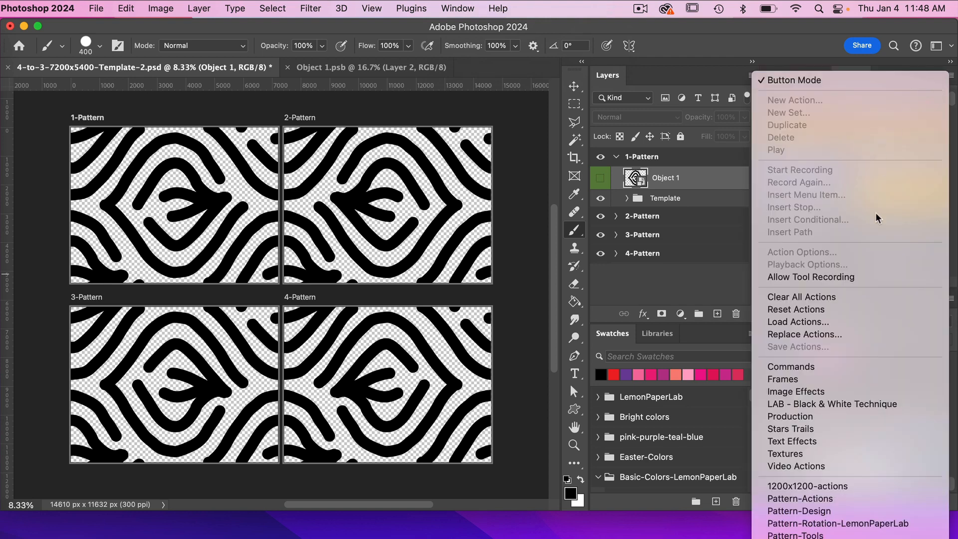
{"action": "left_click", "coordinate": [815, 322]}
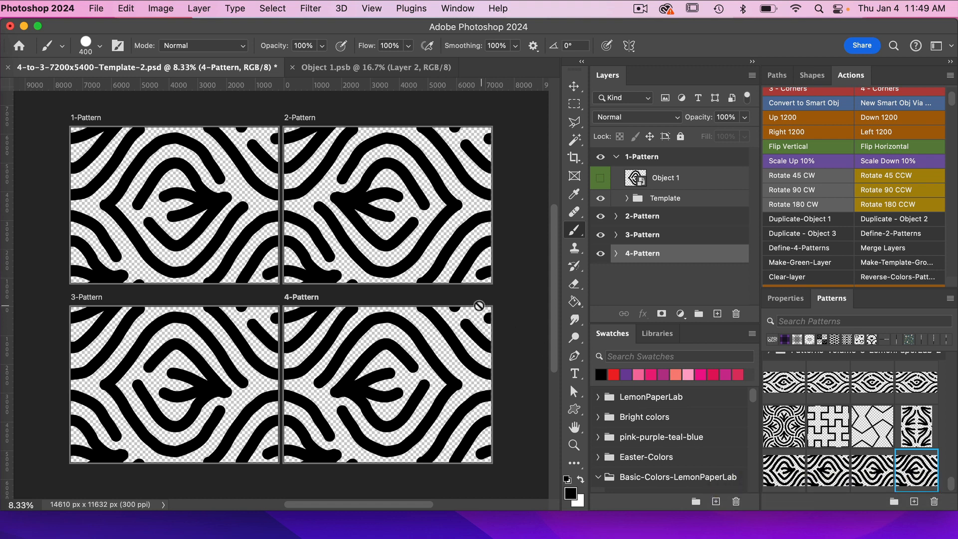
Create a new 3600 x 3600 pixel RGB document at 300 pixels/inch with transparent background contents.
{"action": "left_click", "coordinate": [97, 9]}
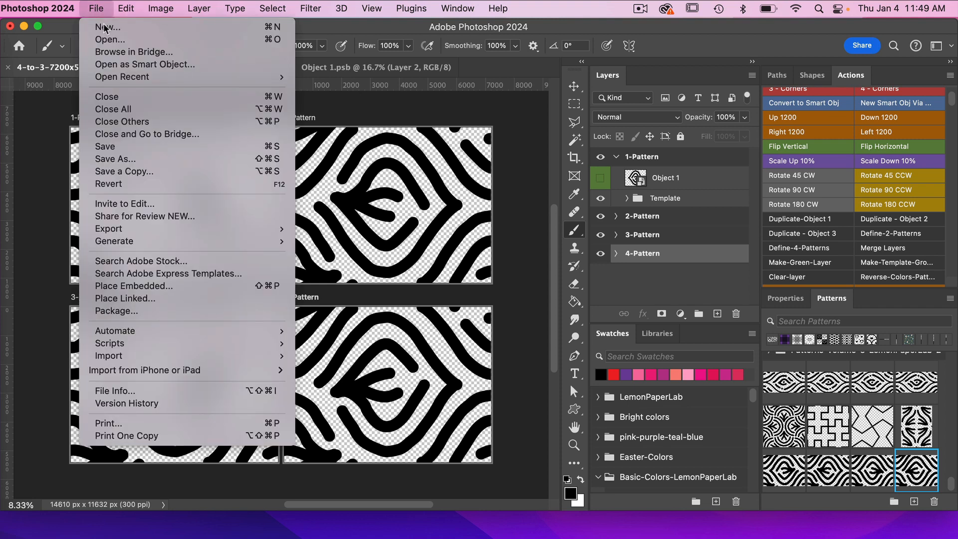
{"action": "left_click", "coordinate": [105, 27]}
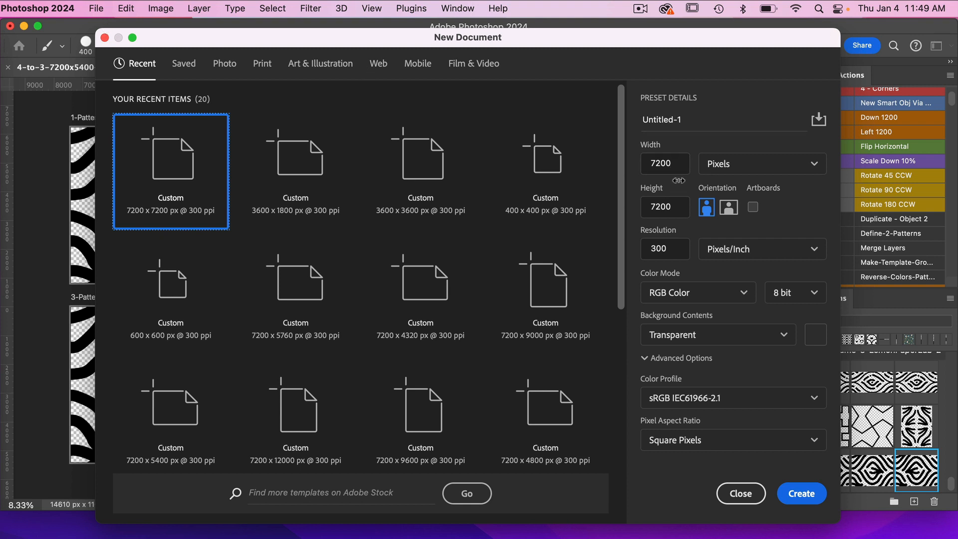
{"action": "double_click", "coordinate": [678, 164]}
{"action": "type", "text": "3600"}
{"action": "double_click", "coordinate": [679, 207]}
{"action": "type", "text": "3600"}
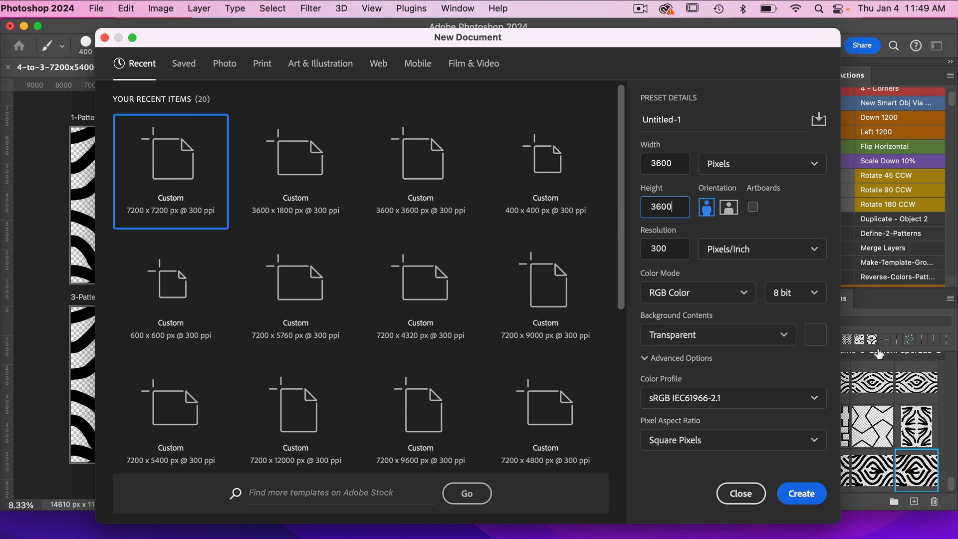
{"action": "left_click", "coordinate": [800, 495]}
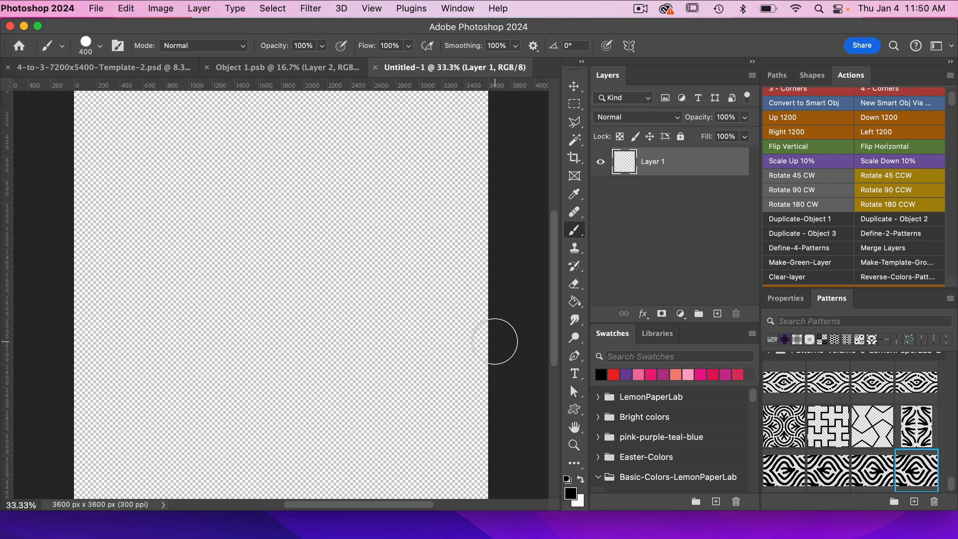
Run the Pattern Test action on the new document and accept the pattern fill at 0° angle and 100% scale.
{"action": "key", "text": "super+minus"}
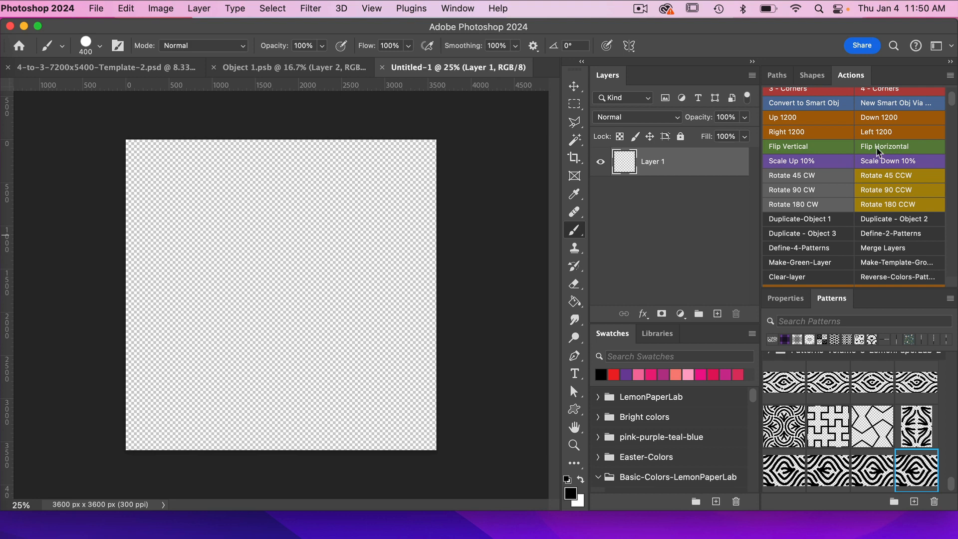
{"action": "scroll", "coordinate": [877, 146], "scroll_direction": "up", "scroll_amount": 2}
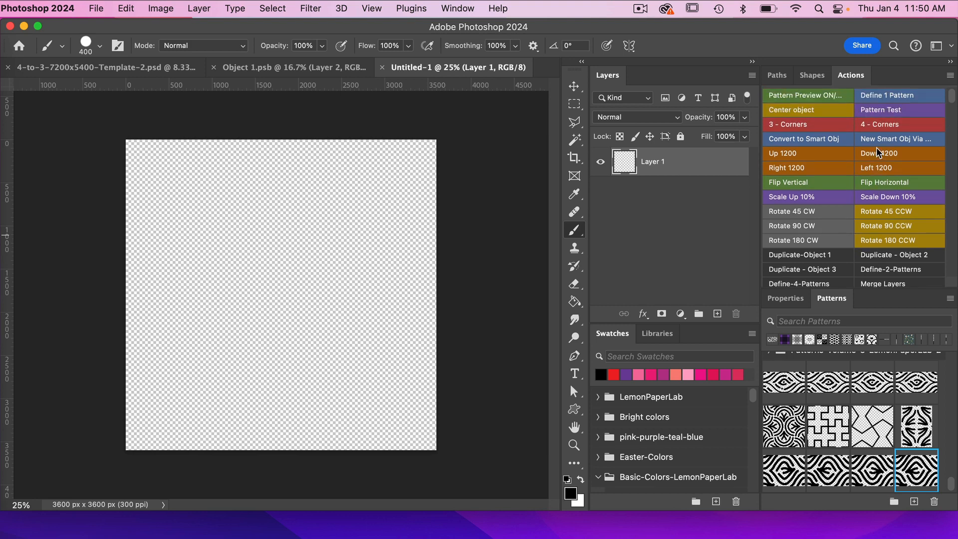
{"action": "left_click", "coordinate": [902, 112]}
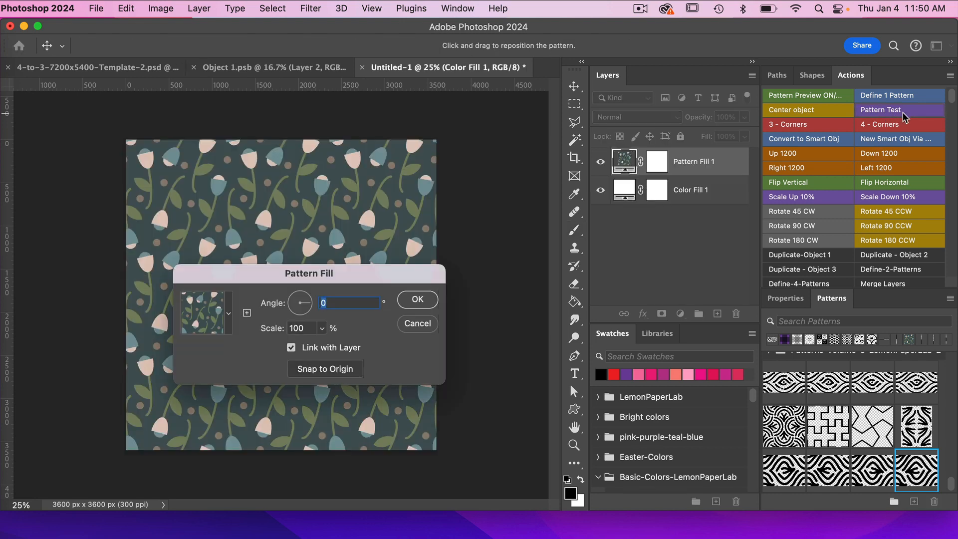
{"action": "left_click", "coordinate": [418, 300]}
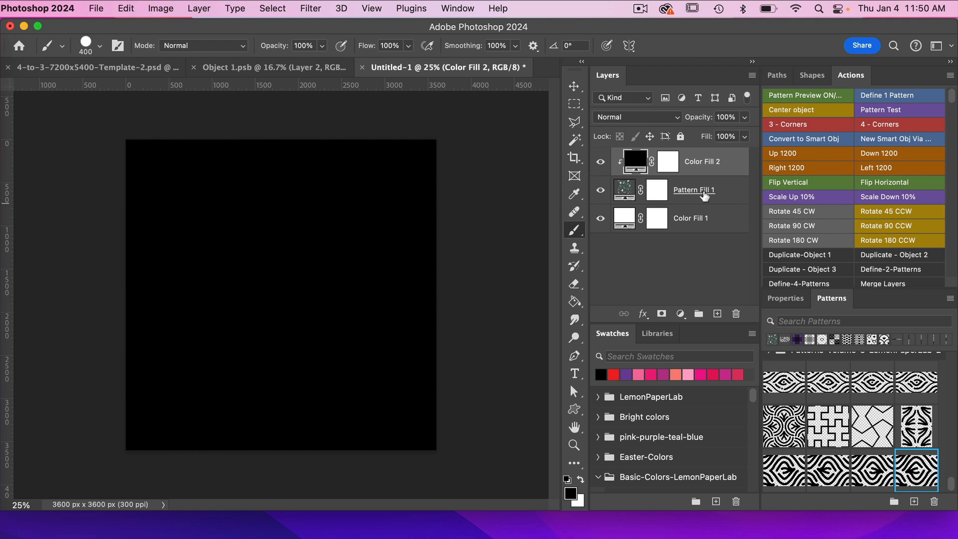
Apply the first of the four newly defined black line patterns to Pattern Fill 1 and set its scale to 20%.
{"action": "left_click", "coordinate": [698, 194]}
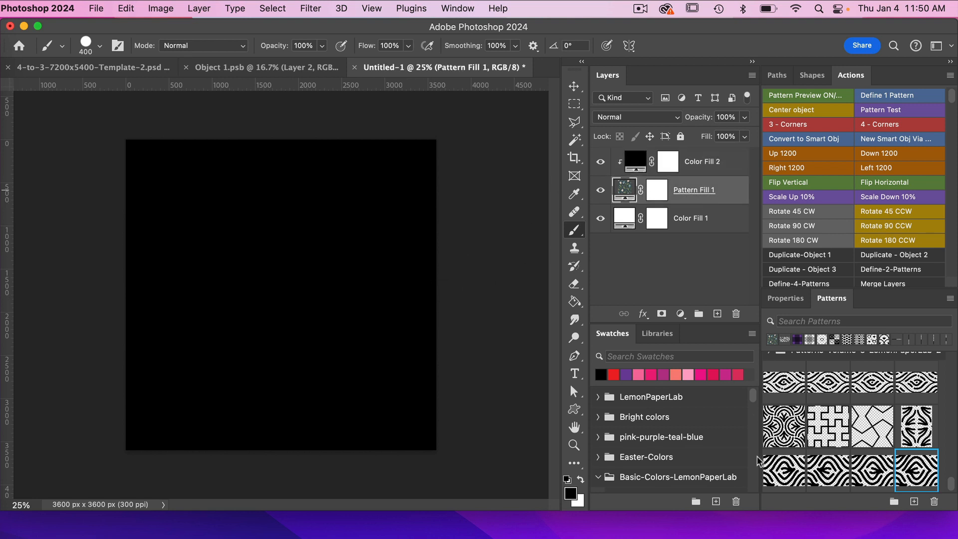
{"action": "left_click", "coordinate": [784, 472]}
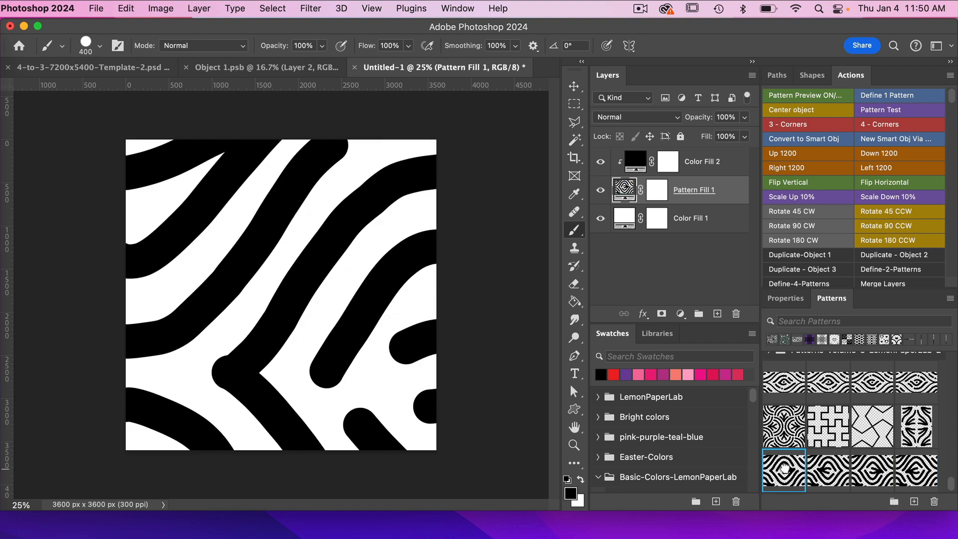
{"action": "double_click", "coordinate": [625, 192]}
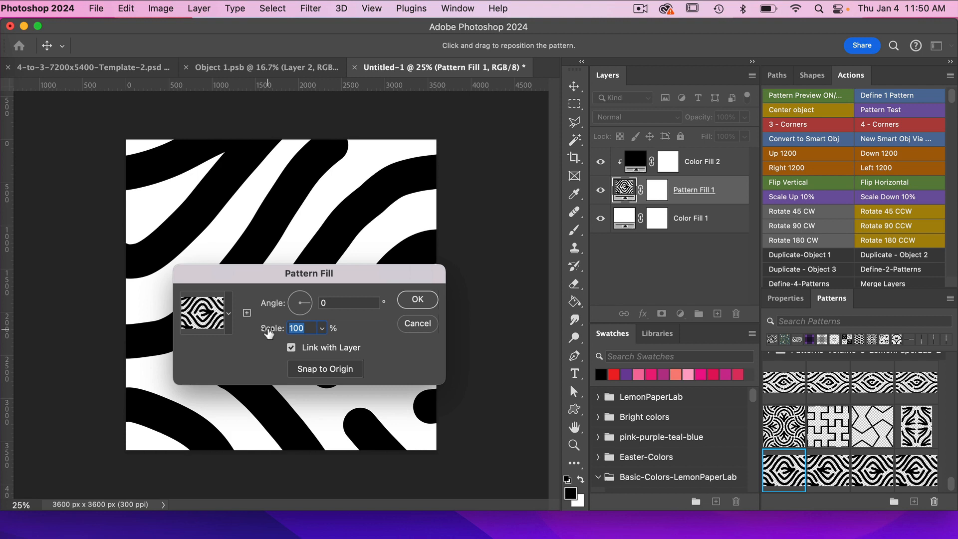
{"action": "type", "text": "20"}
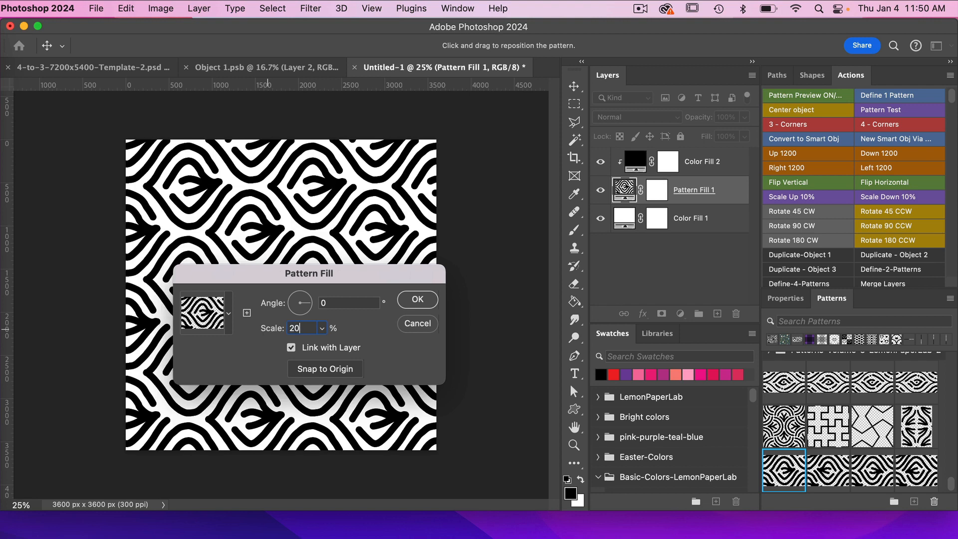
{"action": "left_click", "coordinate": [418, 300]}
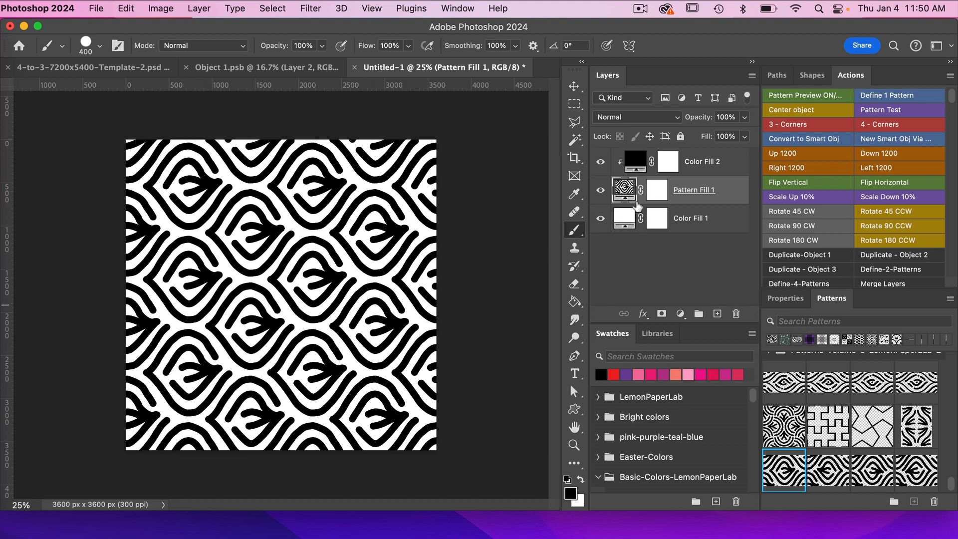
Recolor the Color Fill 1 background layer with a dark teal swatch from the 100-color-palette group.
{"action": "left_click", "coordinate": [696, 225]}
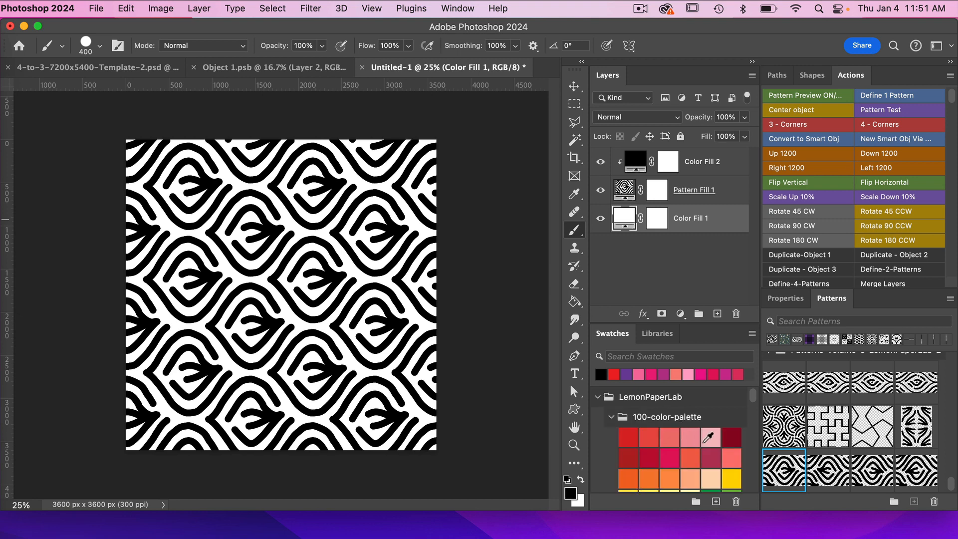
{"action": "scroll", "coordinate": [709, 438], "scroll_direction": "down", "scroll_amount": 10}
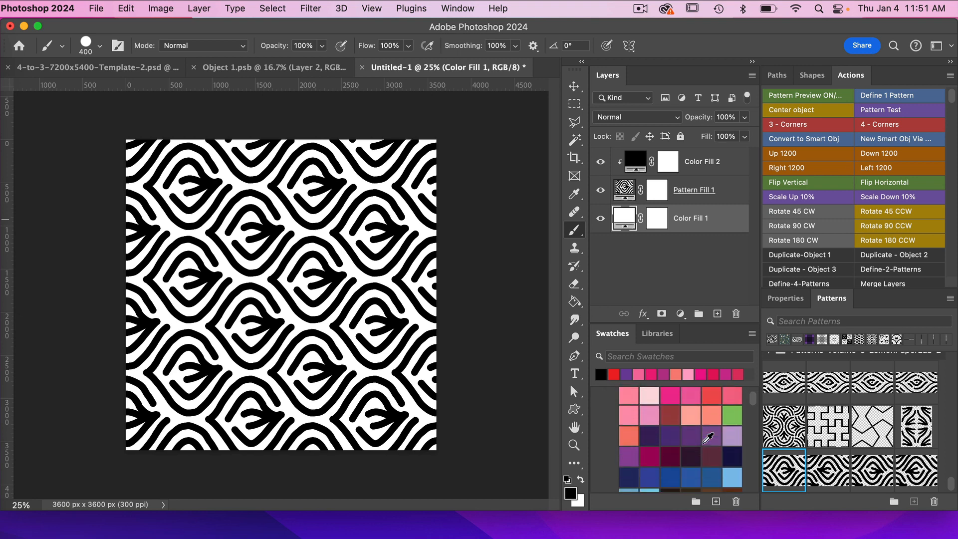
{"action": "scroll", "coordinate": [709, 438], "scroll_direction": "down", "scroll_amount": 2}
{"action": "scroll", "coordinate": [708, 438], "scroll_direction": "up", "scroll_amount": 4}
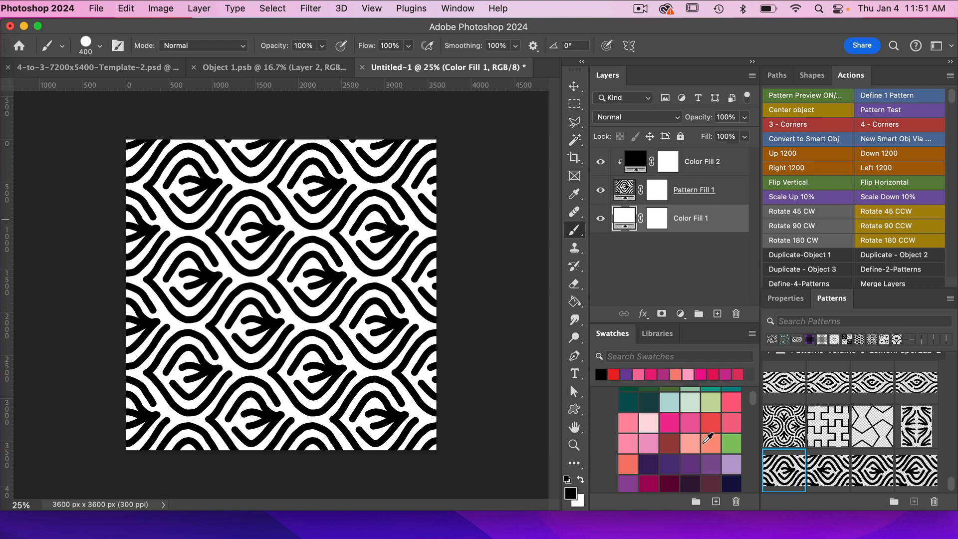
{"action": "scroll", "coordinate": [706, 442], "scroll_direction": "up", "scroll_amount": 2}
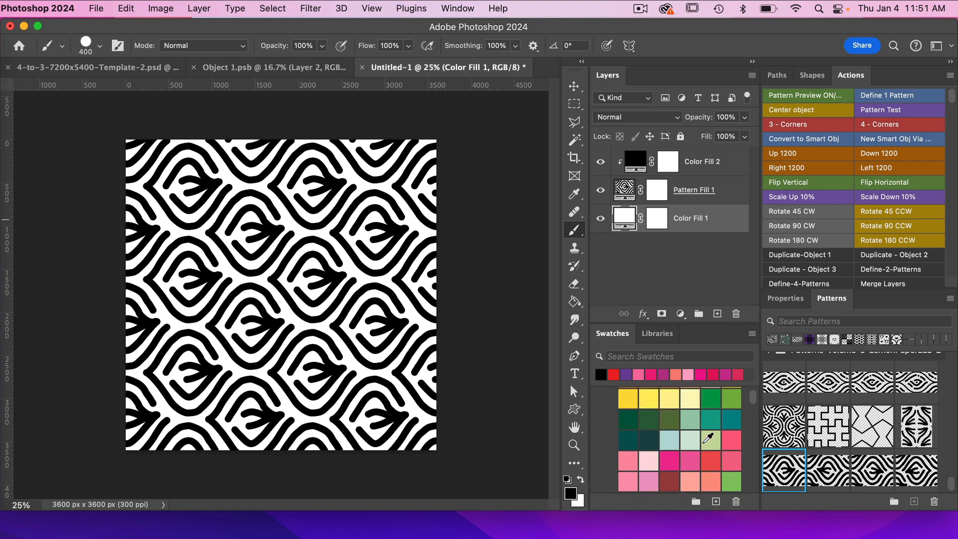
{"action": "left_click", "coordinate": [732, 420]}
Try a few light green and aqua swatches on Color Fill 2, settling on the pale mint green.
{"action": "left_click", "coordinate": [701, 162]}
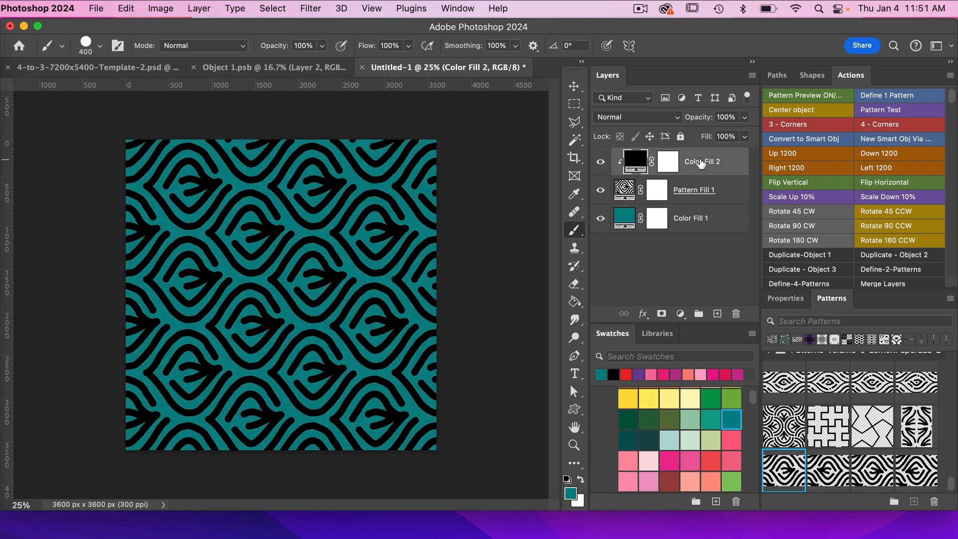
{"action": "left_click", "coordinate": [689, 420]}
{"action": "left_click", "coordinate": [669, 440]}
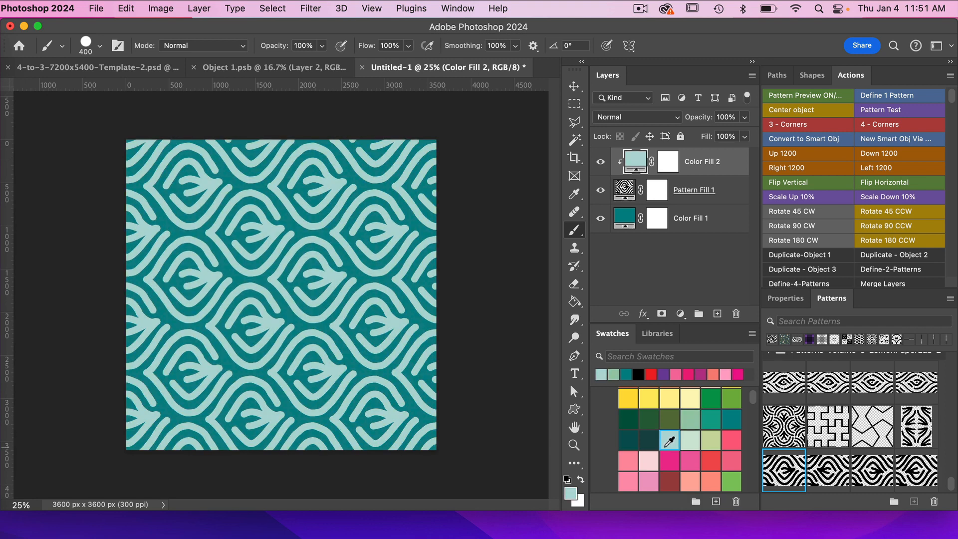
{"action": "left_click", "coordinate": [691, 441]}
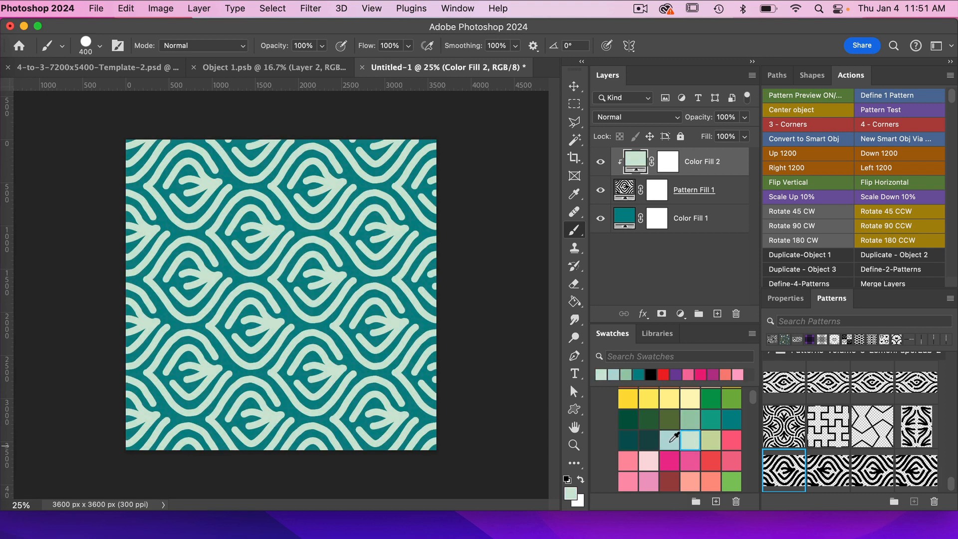
Set the scale of Pattern Fill 1 to 10% and accept the change.
{"action": "double_click", "coordinate": [624, 190]}
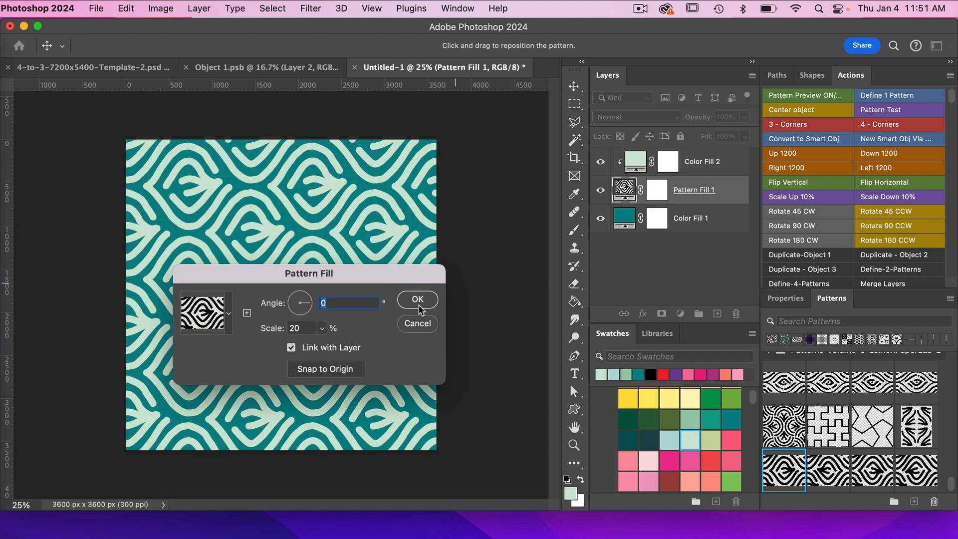
{"action": "double_click", "coordinate": [296, 328]}
{"action": "type", "text": "10"}
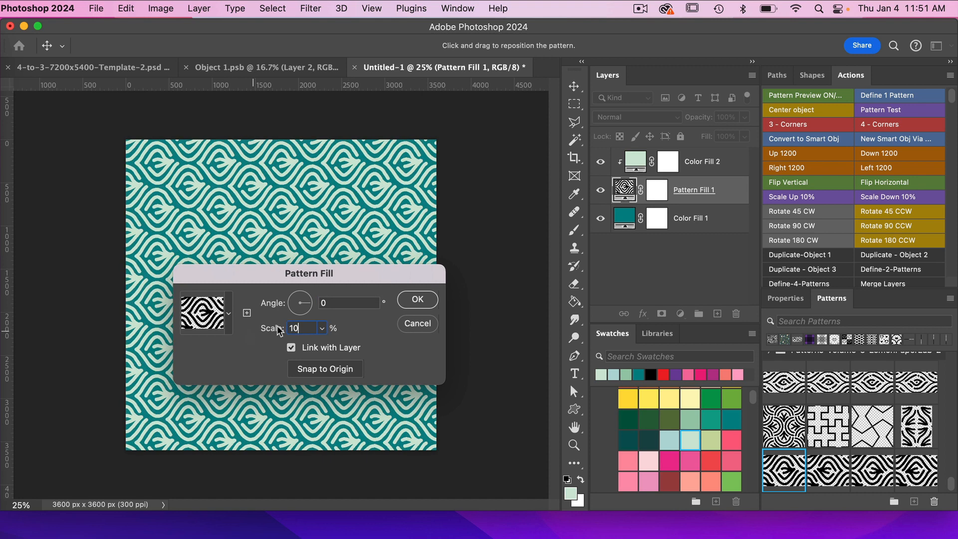
{"action": "left_click", "coordinate": [417, 300]}
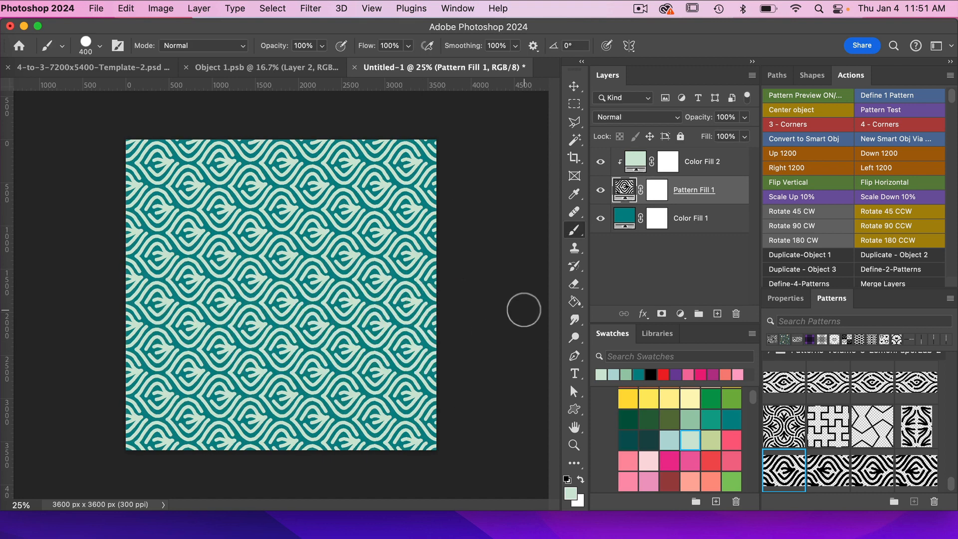
{"action": "key", "text": "super+plus"}
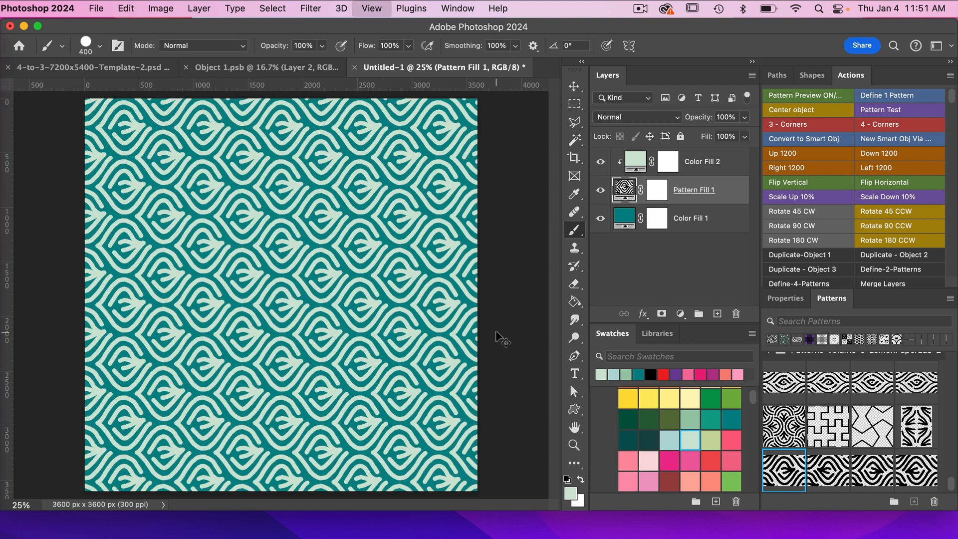
Apply the second, third and fourth black line patterns in turn to Pattern Fill 1 to compare them.
{"action": "left_click", "coordinate": [827, 472]}
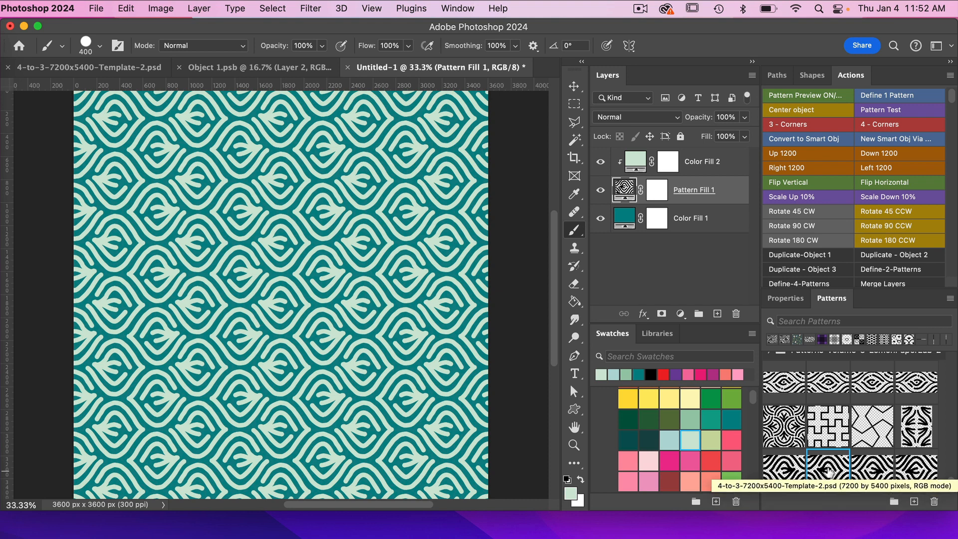
{"action": "left_click", "coordinate": [874, 471]}
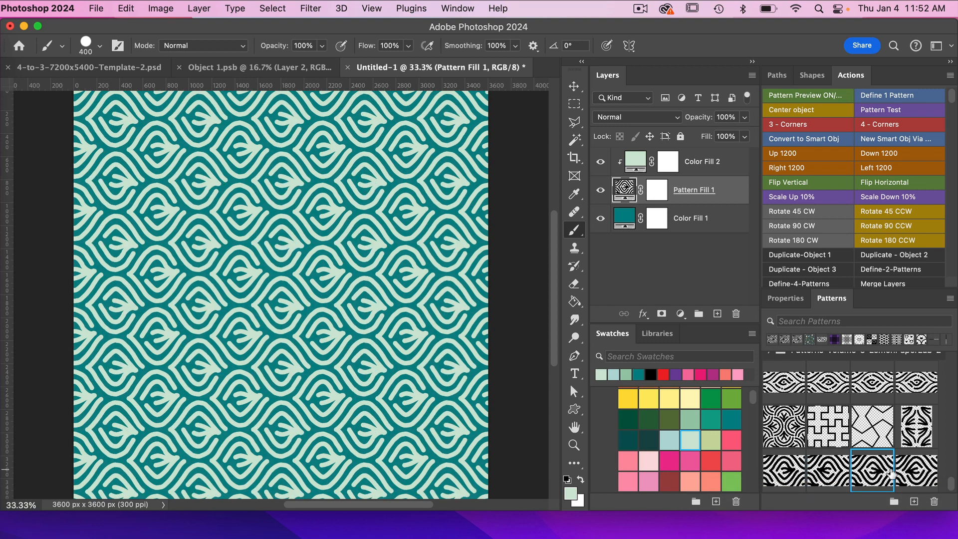
{"action": "left_click", "coordinate": [923, 467]}
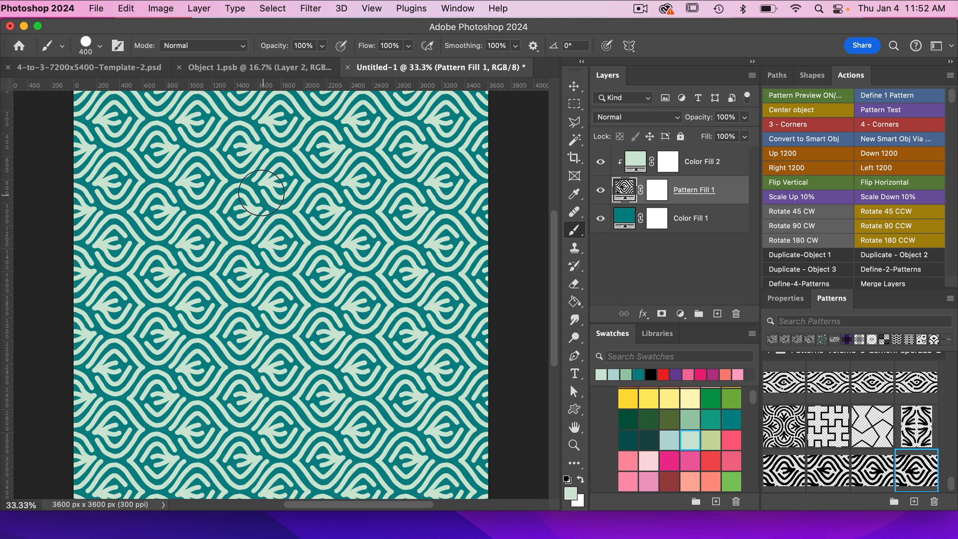
In Object 1.psb, hide Layer 2, show the Reference 1 diamond and add a new top layer with black as the painting color.
{"action": "left_click", "coordinate": [287, 68]}
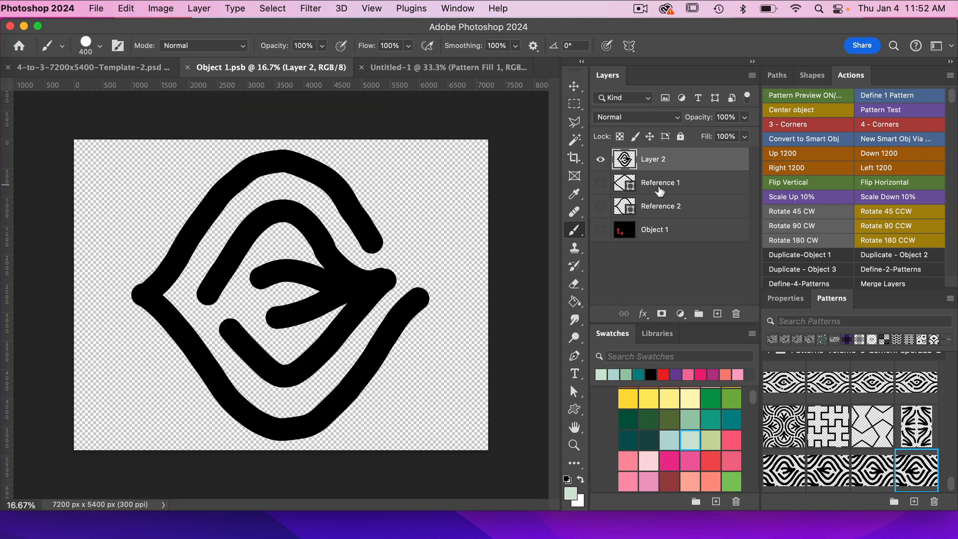
{"action": "left_click", "coordinate": [601, 160]}
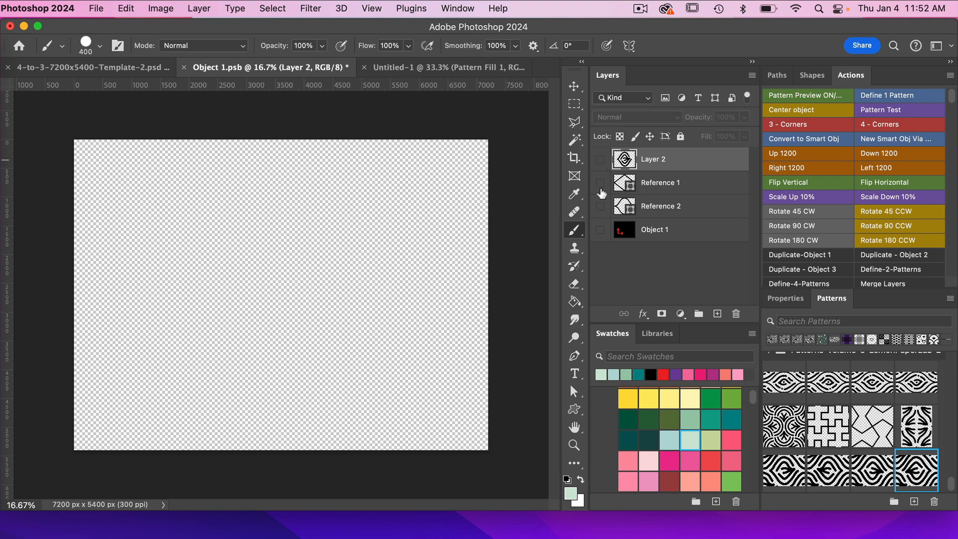
{"action": "left_click", "coordinate": [601, 184]}
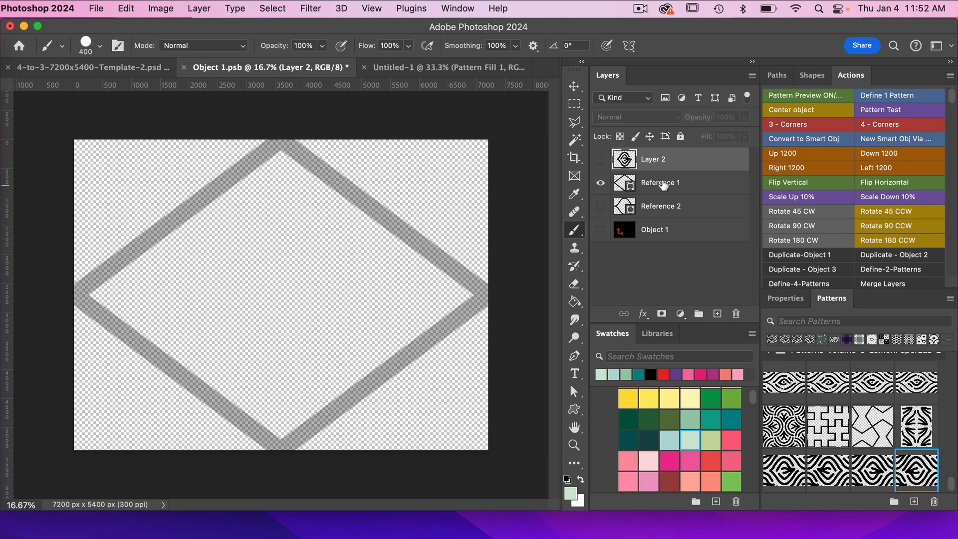
{"action": "left_click", "coordinate": [717, 314]}
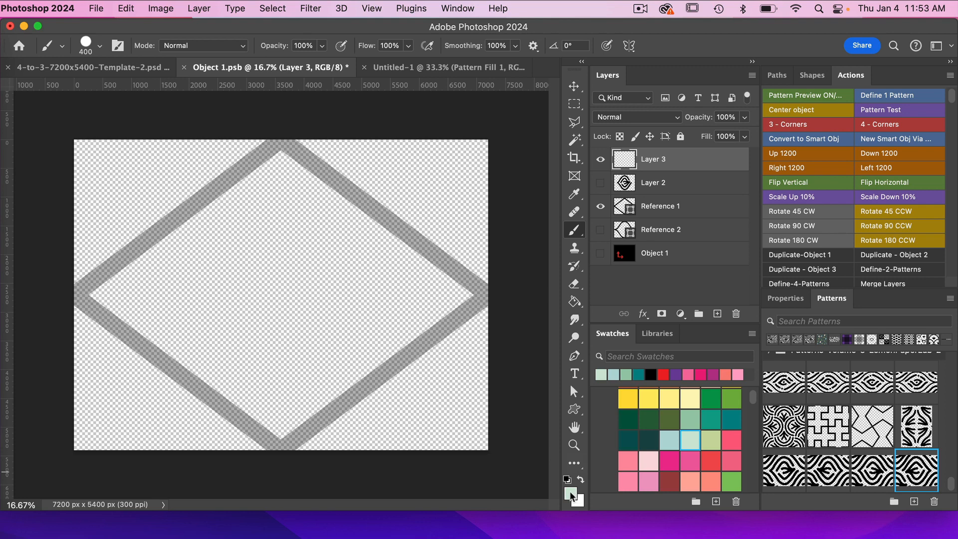
{"action": "key", "text": "d"}
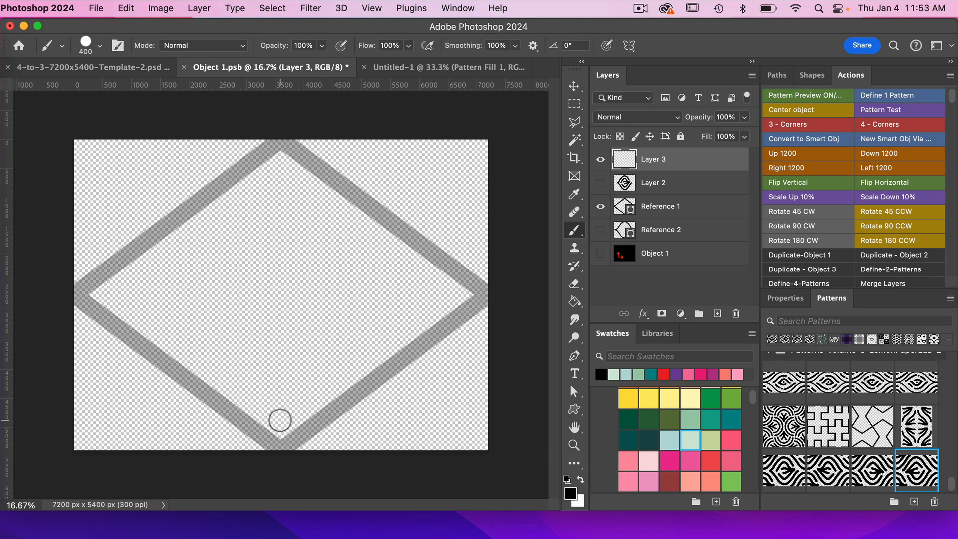
Paint six thick wavy black branches on Layer 3, fanning upward from the lower corner inside the diamond guide.
{"action": "mouse_move", "coordinate": [280, 420]}
{"action": "left_mouse_down"}
{"action": "mouse_move", "coordinate": [386, 348]}
{"action": "mouse_move", "coordinate": [395, 316]}
{"action": "mouse_move", "coordinate": [412, 303]}
{"action": "mouse_move", "coordinate": [452, 295]}
{"action": "left_mouse_up"}
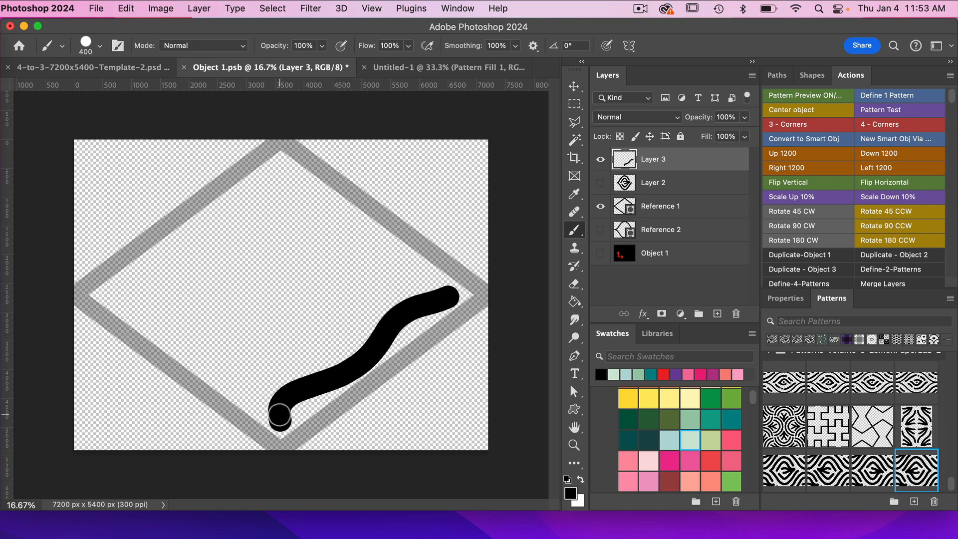
{"action": "mouse_move", "coordinate": [279, 417]}
{"action": "left_mouse_down"}
{"action": "mouse_move", "coordinate": [305, 358]}
{"action": "mouse_move", "coordinate": [362, 306]}
{"action": "mouse_move", "coordinate": [385, 247]}
{"action": "left_mouse_up"}
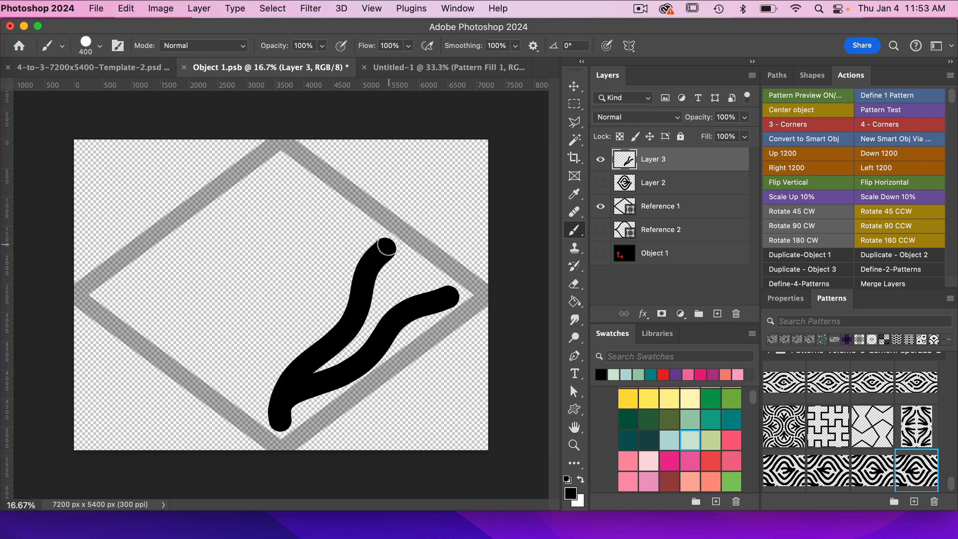
{"action": "left_click", "coordinate": [274, 414]}
{"action": "mouse_move", "coordinate": [276, 394]}
{"action": "left_mouse_down"}
{"action": "mouse_move", "coordinate": [283, 330]}
{"action": "mouse_move", "coordinate": [317, 293]}
{"action": "mouse_move", "coordinate": [311, 186]}
{"action": "left_mouse_up"}
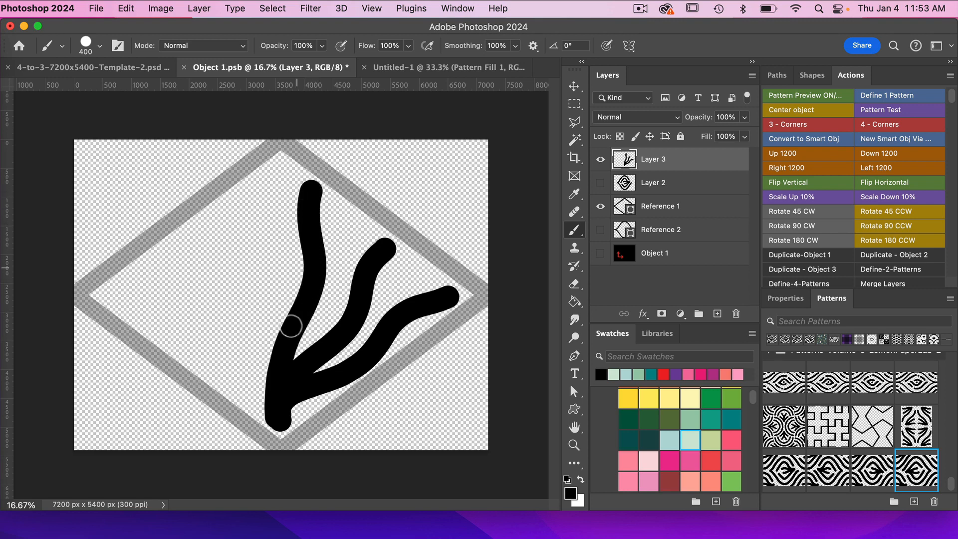
{"action": "mouse_move", "coordinate": [279, 417]}
{"action": "left_mouse_down"}
{"action": "mouse_move", "coordinate": [246, 300]}
{"action": "mouse_move", "coordinate": [245, 252]}
{"action": "left_mouse_up"}
{"action": "left_click_drag", "start_coordinate": [257, 219], "coordinate": [277, 167]}
{"action": "mouse_move", "coordinate": [274, 413]}
{"action": "left_mouse_down"}
{"action": "mouse_move", "coordinate": [252, 364]}
{"action": "mouse_move", "coordinate": [212, 315]}
{"action": "mouse_move", "coordinate": [192, 233]}
{"action": "left_mouse_up"}
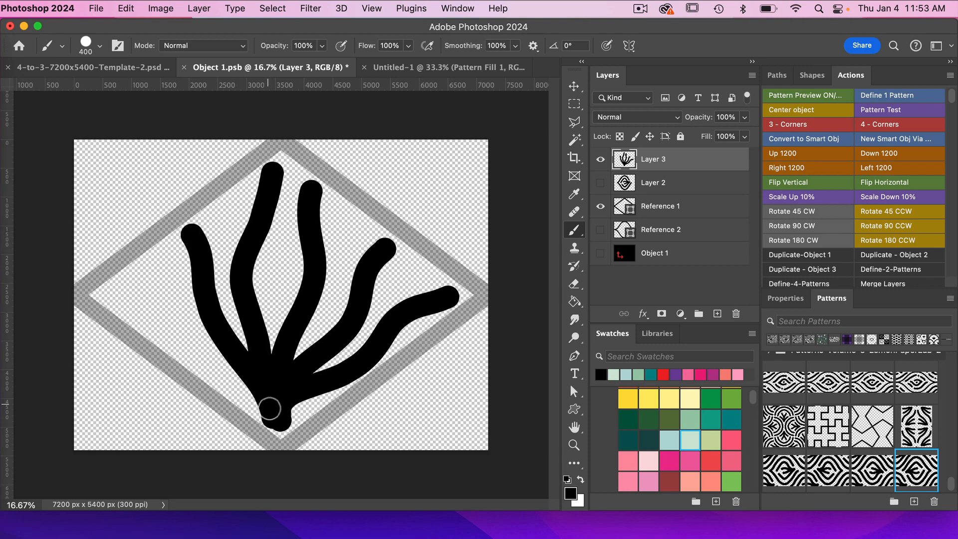
{"action": "mouse_move", "coordinate": [279, 422]}
{"action": "left_mouse_down"}
{"action": "mouse_move", "coordinate": [247, 382]}
{"action": "mouse_move", "coordinate": [182, 335]}
{"action": "left_mouse_up"}
{"action": "left_click_drag", "start_coordinate": [155, 312], "coordinate": [120, 283]}
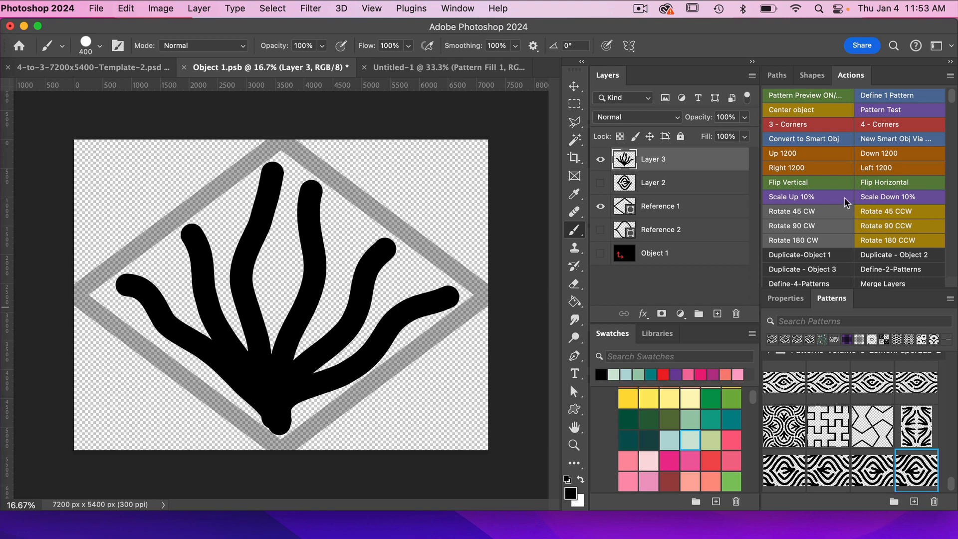
Shrink the branch motif with the Scale Down 10% action, and save the smart object with Reference 1 hidden.
{"action": "left_click", "coordinate": [895, 199]}
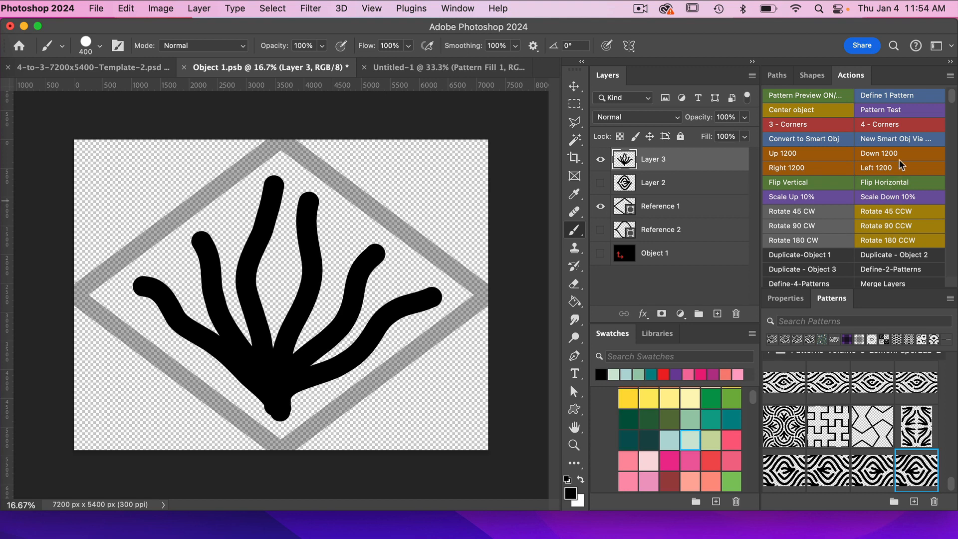
{"action": "left_click", "coordinate": [600, 207]}
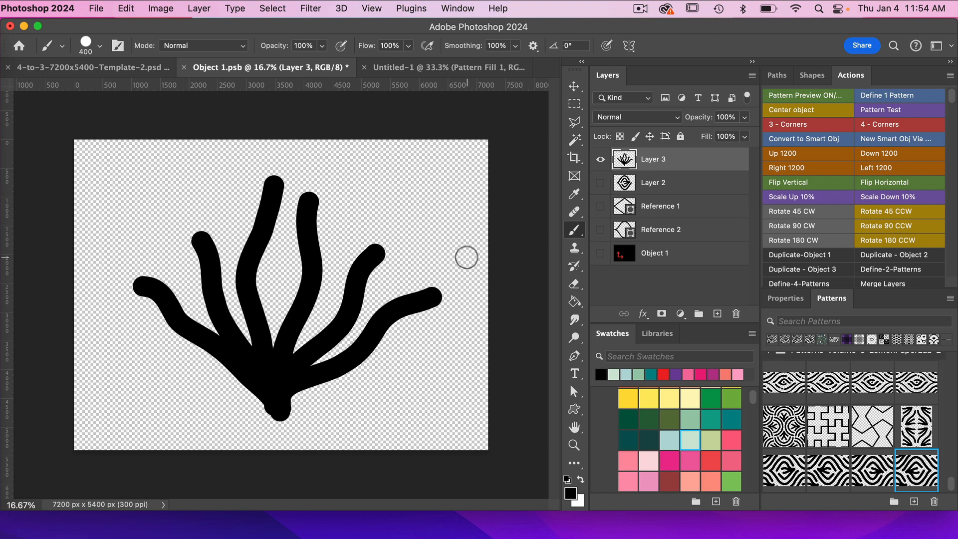
{"action": "key", "text": "cmd+s"}
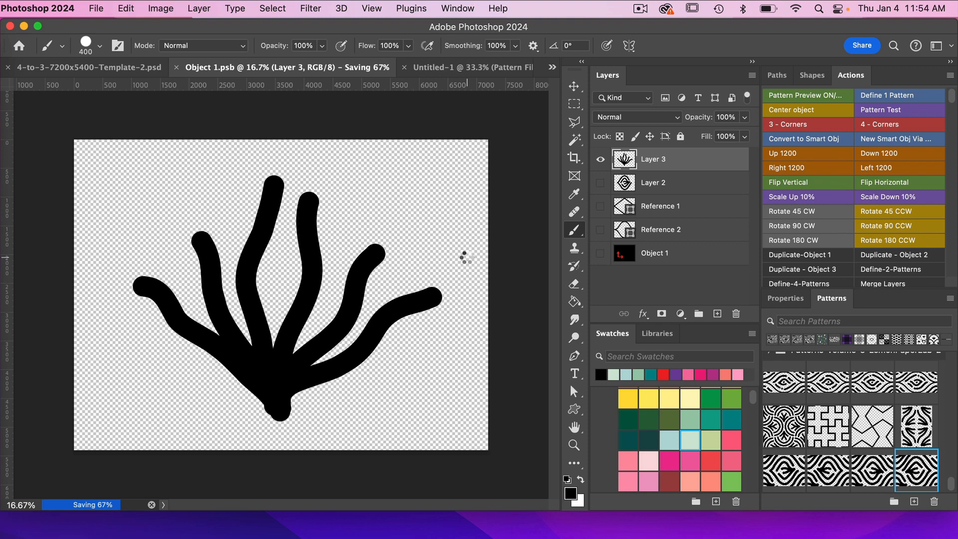
Run the Define-4-Patterns action on the updated 4-to-3-7200x5400-Template-2.psd document.
{"action": "left_click", "coordinate": [144, 70]}
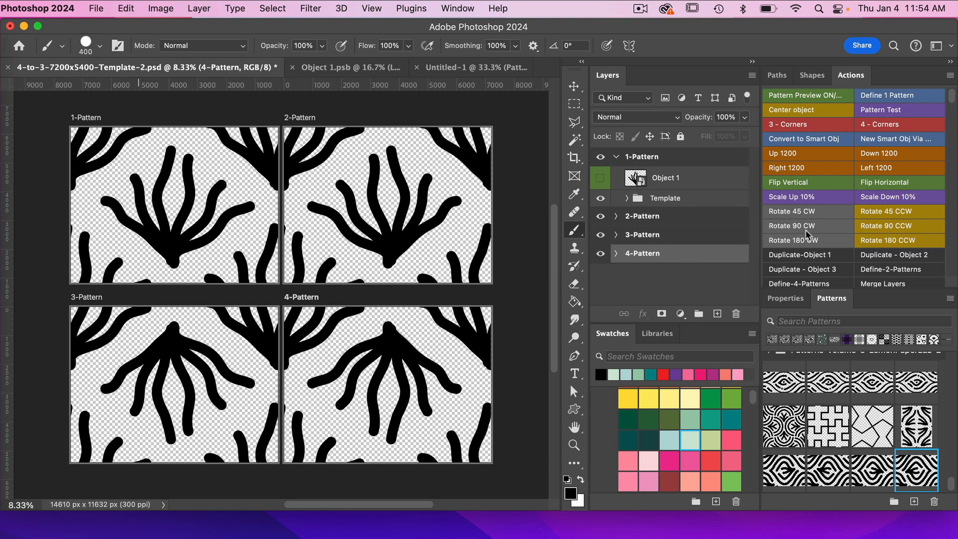
{"action": "scroll", "coordinate": [826, 247], "scroll_direction": "down", "scroll_amount": 5}
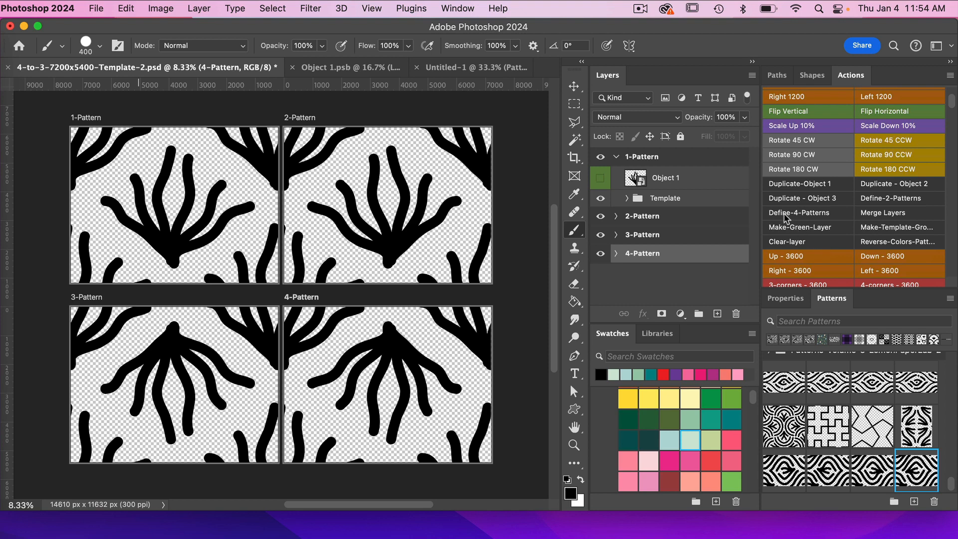
{"action": "left_click", "coordinate": [784, 215]}
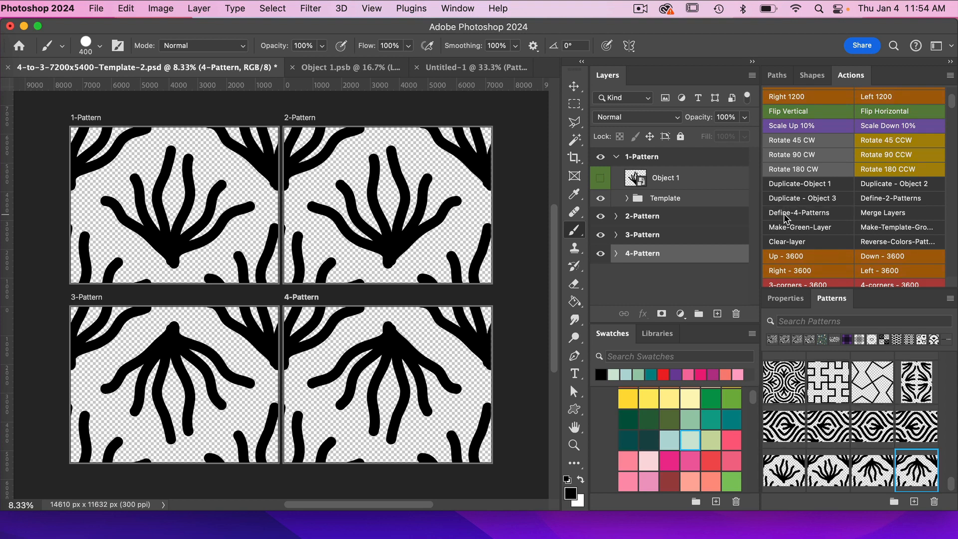
Apply the first of the four new branch patterns to Pattern Fill 1 in the Untitled-1 document.
{"action": "left_click", "coordinate": [467, 70]}
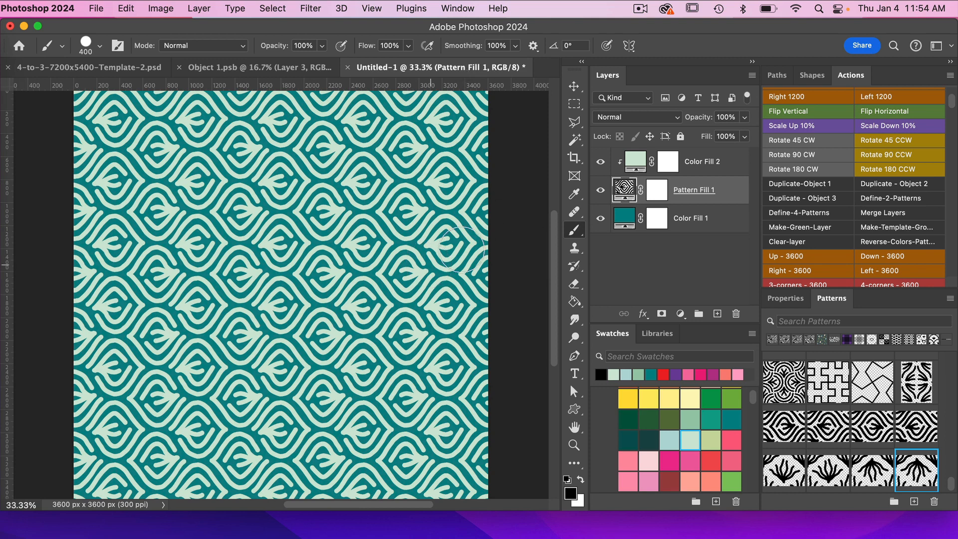
{"action": "left_click", "coordinate": [783, 473]}
Recolor Color Fill 1 medium blue and Color Fill 2 light blue from the swatches, and make Pattern Fill 1 the active layer.
{"action": "left_click", "coordinate": [683, 234]}
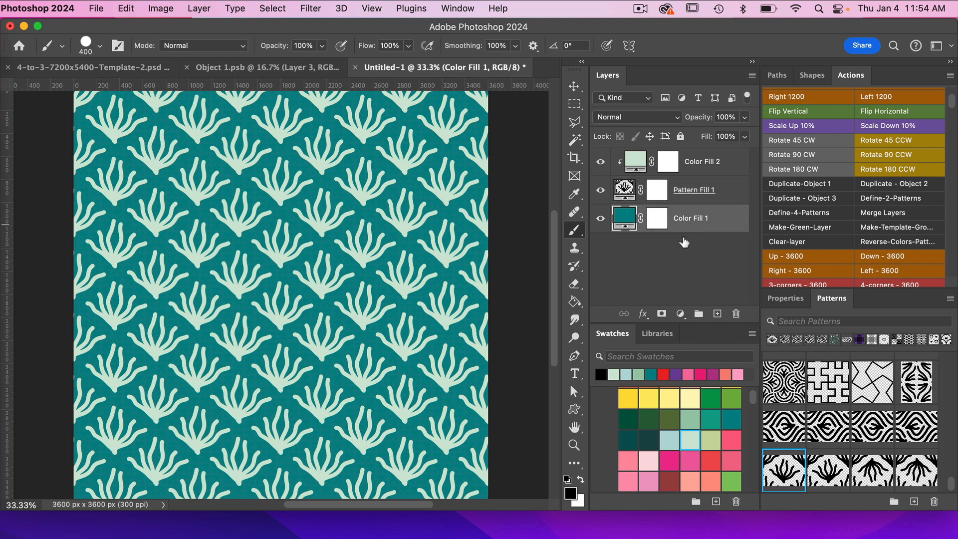
{"action": "scroll", "coordinate": [705, 470], "scroll_direction": "down", "scroll_amount": 5}
{"action": "scroll", "coordinate": [705, 471], "scroll_direction": "down", "scroll_amount": 3}
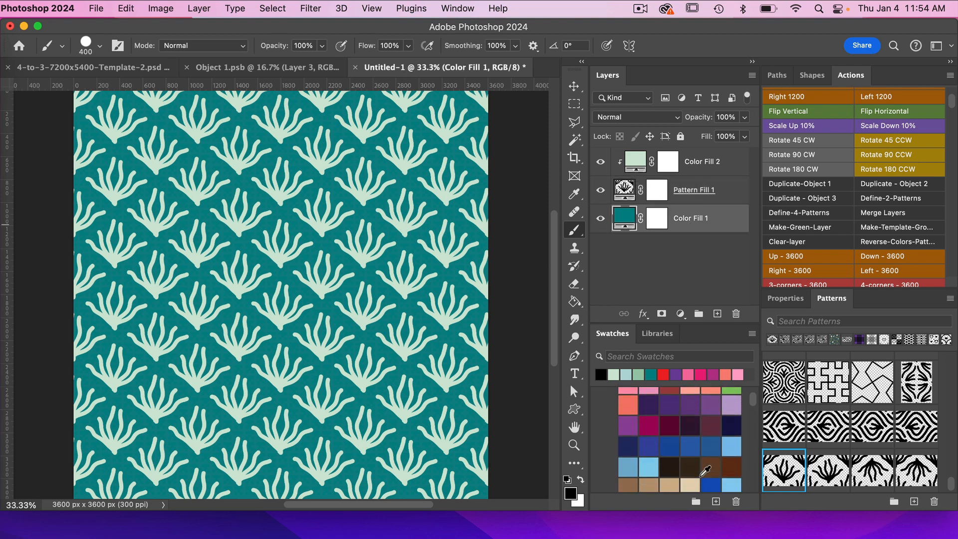
{"action": "left_click", "coordinate": [709, 416]}
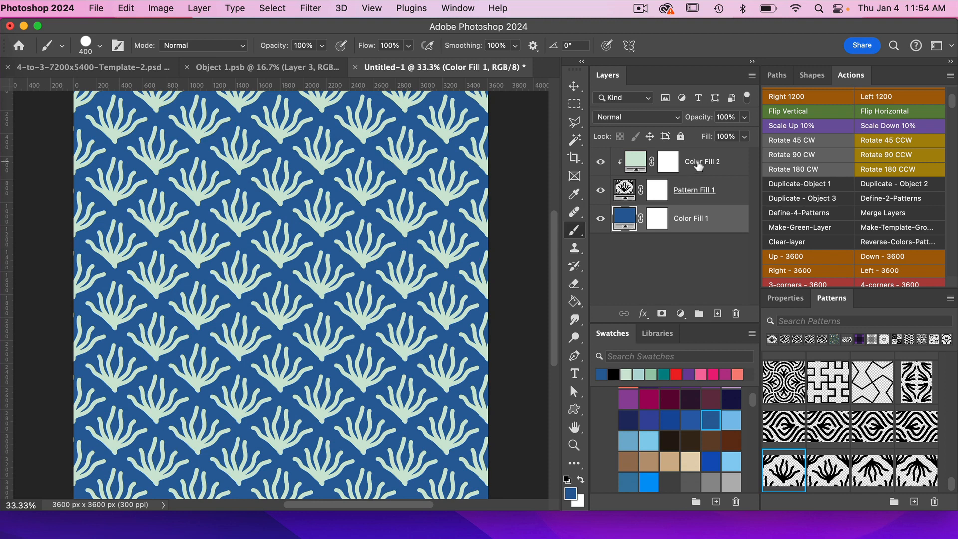
{"action": "left_click", "coordinate": [698, 162]}
{"action": "left_click", "coordinate": [732, 419]}
{"action": "left_click", "coordinate": [703, 191]}
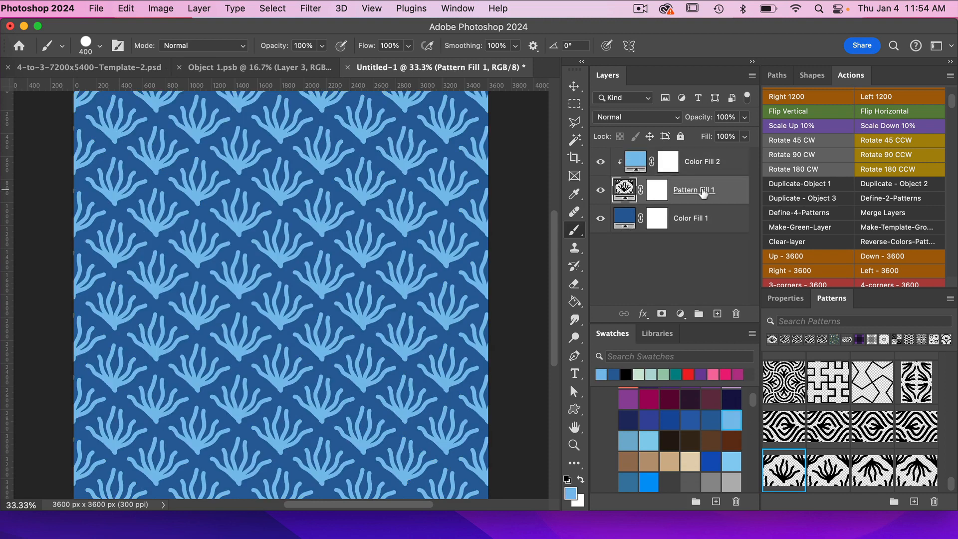
Preview the other three branch patterns on Pattern Fill 1, compare them with each other, and leave the third one applied.
{"action": "left_click", "coordinate": [828, 471]}
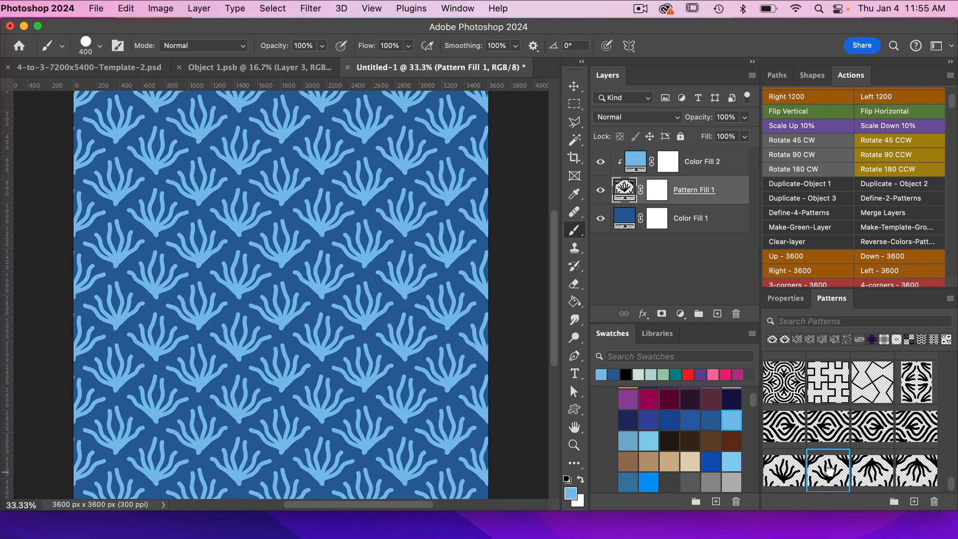
{"action": "left_click", "coordinate": [874, 471]}
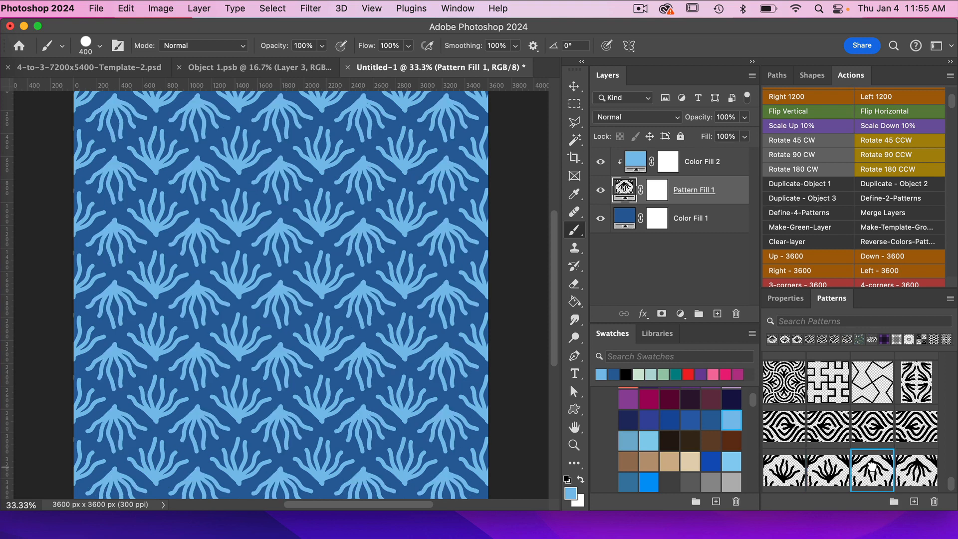
{"action": "left_click", "coordinate": [912, 470]}
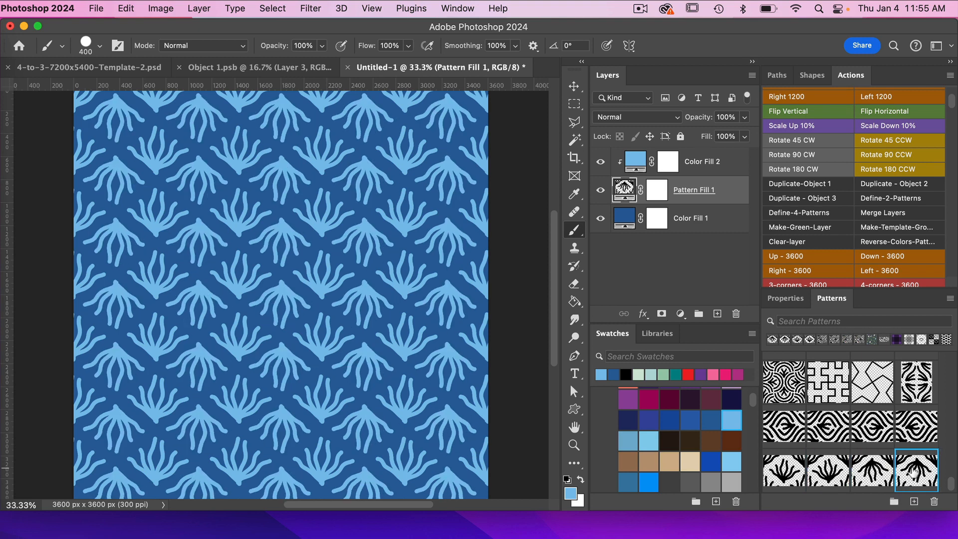
{"action": "left_click", "coordinate": [831, 474]}
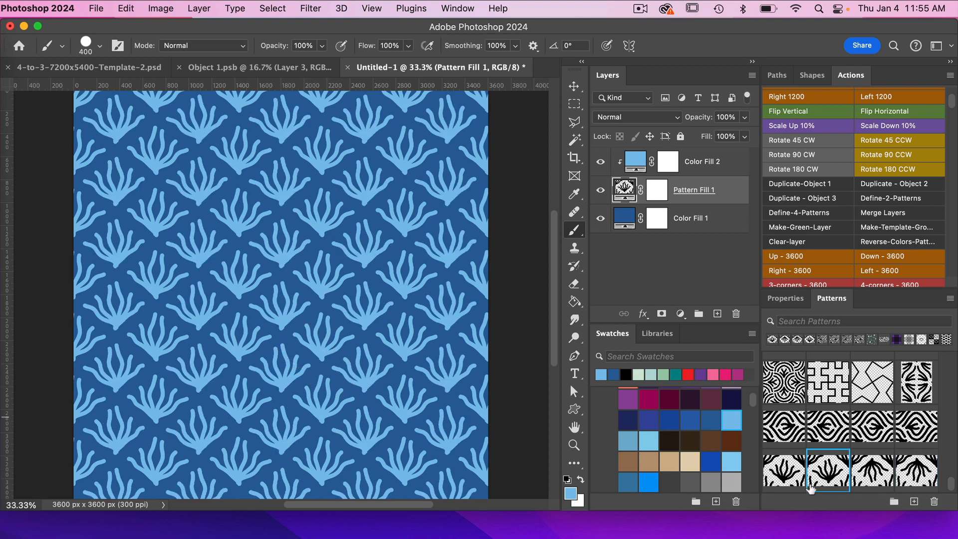
{"action": "left_click", "coordinate": [871, 482]}
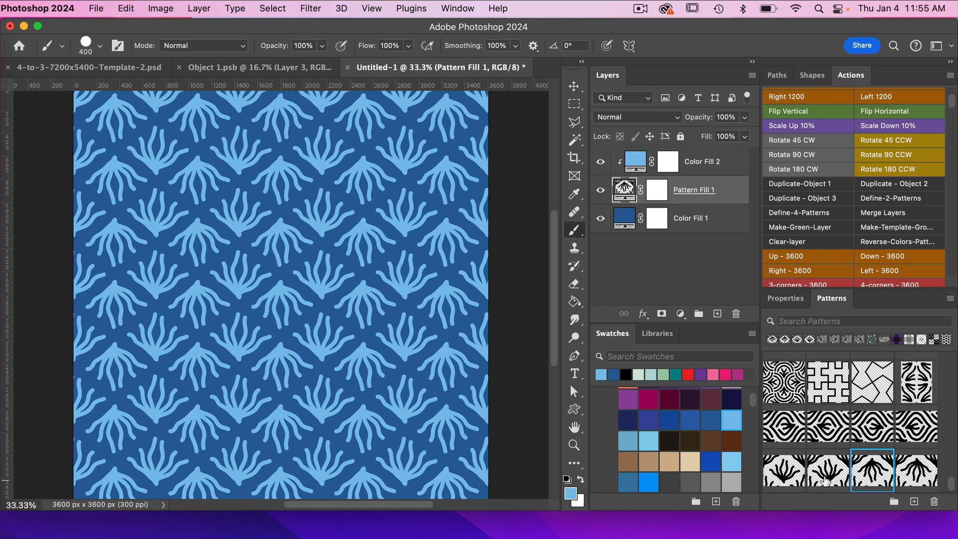
Hide Layer 3 in the Object 1.psb smart object and add a new empty layer above it.
{"action": "left_click", "coordinate": [277, 68]}
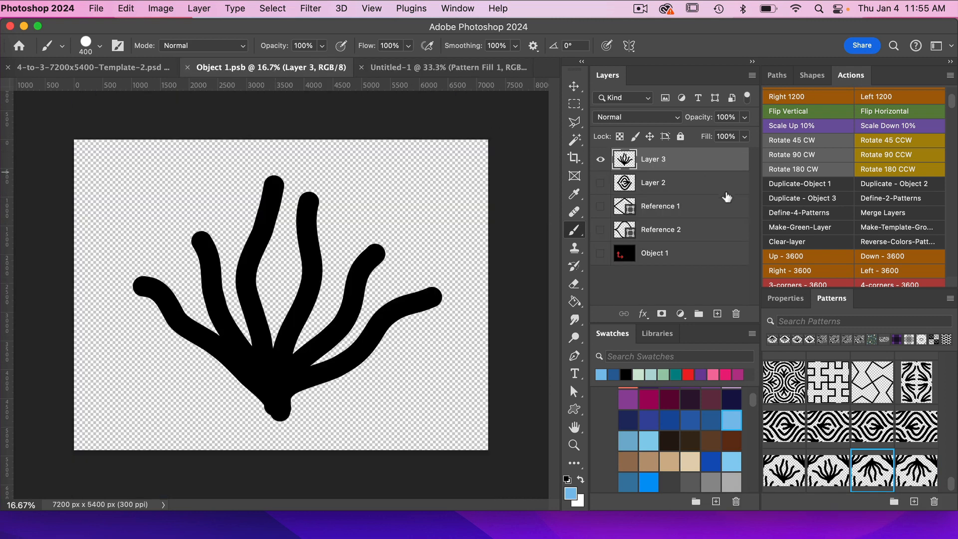
{"action": "left_click", "coordinate": [600, 159]}
{"action": "left_click", "coordinate": [718, 314]}
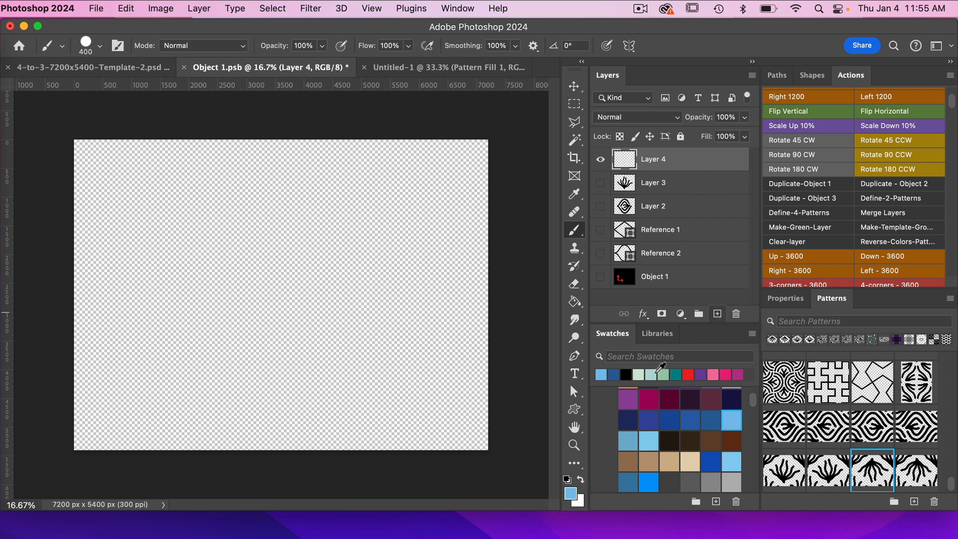
Choose the Flower 2 shape from the legacy Nature set for the Custom Shape tool.
{"action": "left_click", "coordinate": [574, 410]}
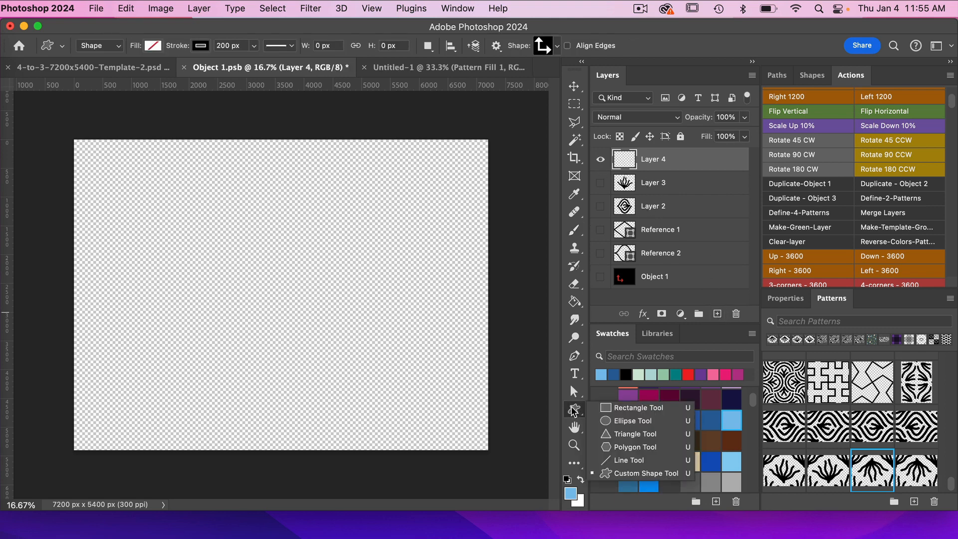
{"action": "left_click", "coordinate": [630, 474]}
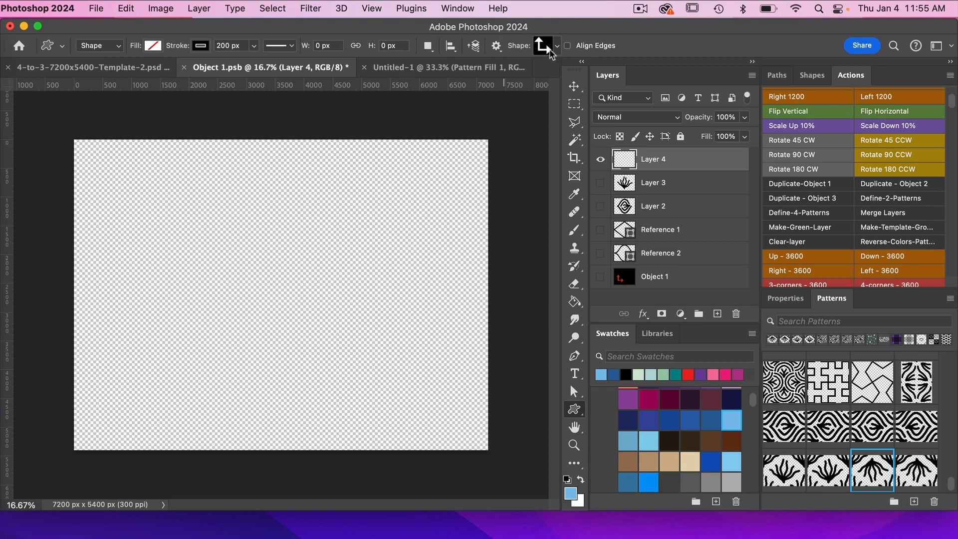
{"action": "left_click", "coordinate": [556, 47]}
{"action": "scroll", "coordinate": [513, 116], "scroll_direction": "up", "scroll_amount": 5}
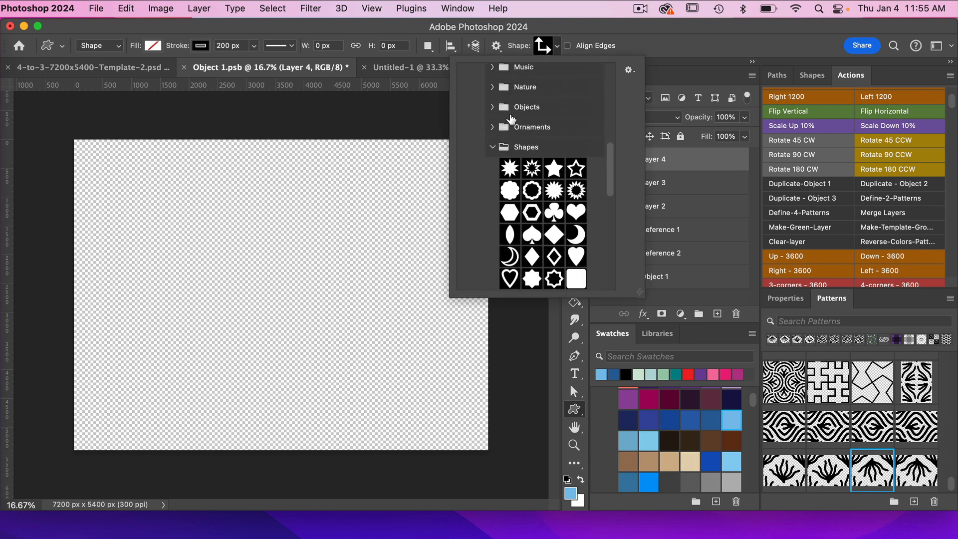
{"action": "left_click", "coordinate": [493, 147]}
{"action": "scroll", "coordinate": [523, 131], "scroll_direction": "up", "scroll_amount": 3}
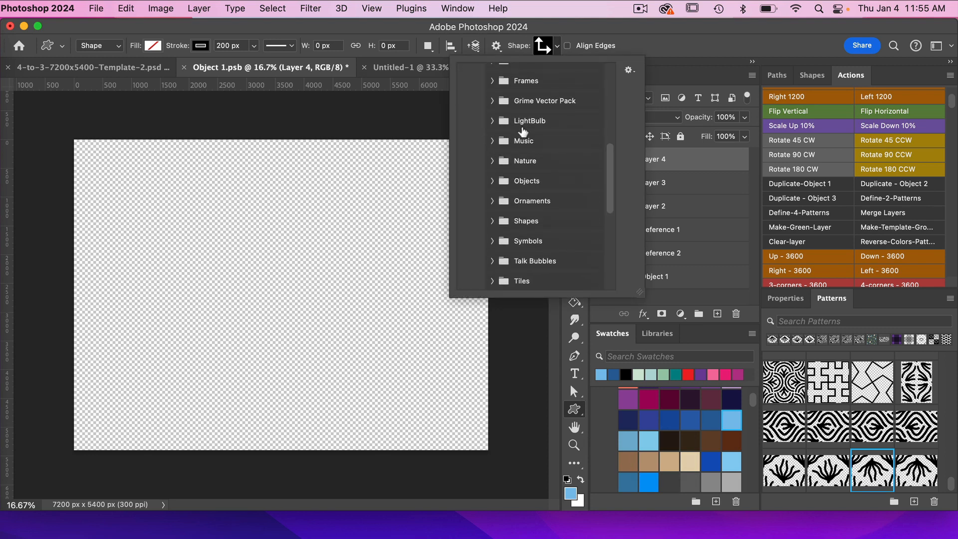
{"action": "scroll", "coordinate": [523, 131], "scroll_direction": "up", "scroll_amount": 8}
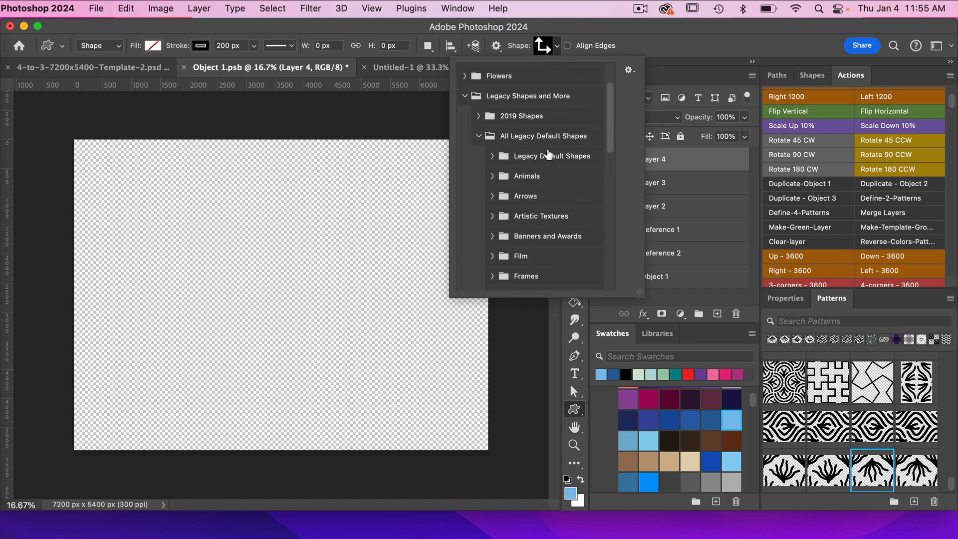
{"action": "scroll", "coordinate": [552, 194], "scroll_direction": "down", "scroll_amount": 1}
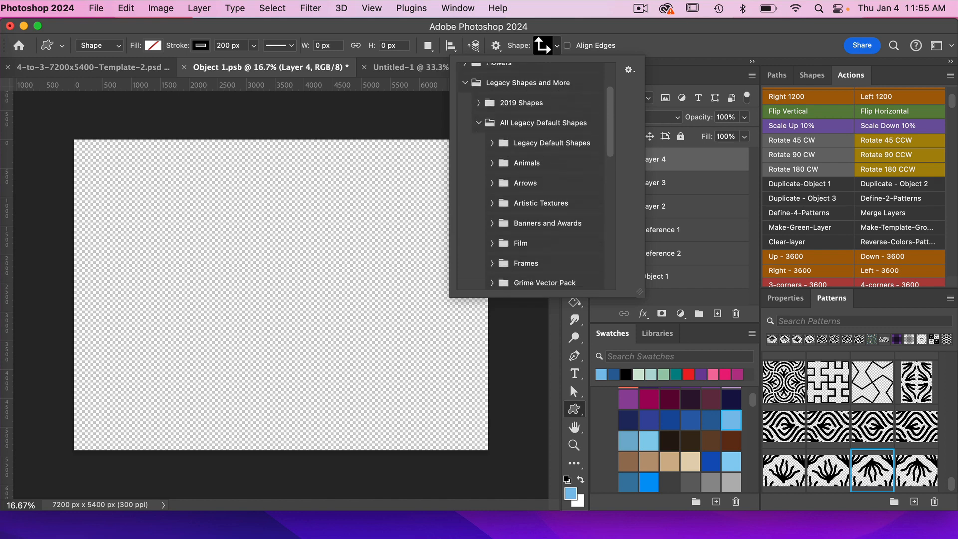
{"action": "scroll", "coordinate": [553, 193], "scroll_direction": "down", "scroll_amount": 5}
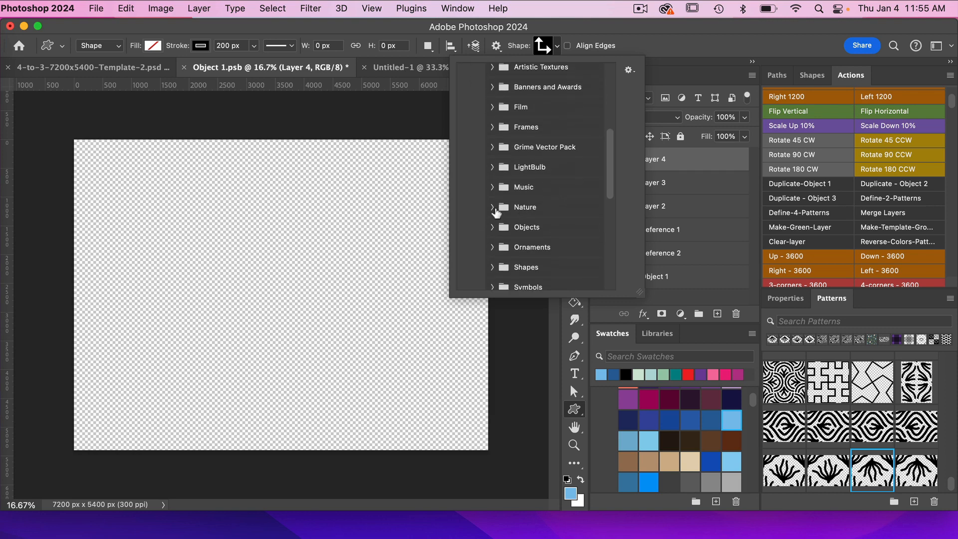
{"action": "left_click", "coordinate": [493, 208]}
{"action": "scroll", "coordinate": [552, 232], "scroll_direction": "down", "scroll_amount": 3}
{"action": "scroll", "coordinate": [552, 233], "scroll_direction": "down", "scroll_amount": 5}
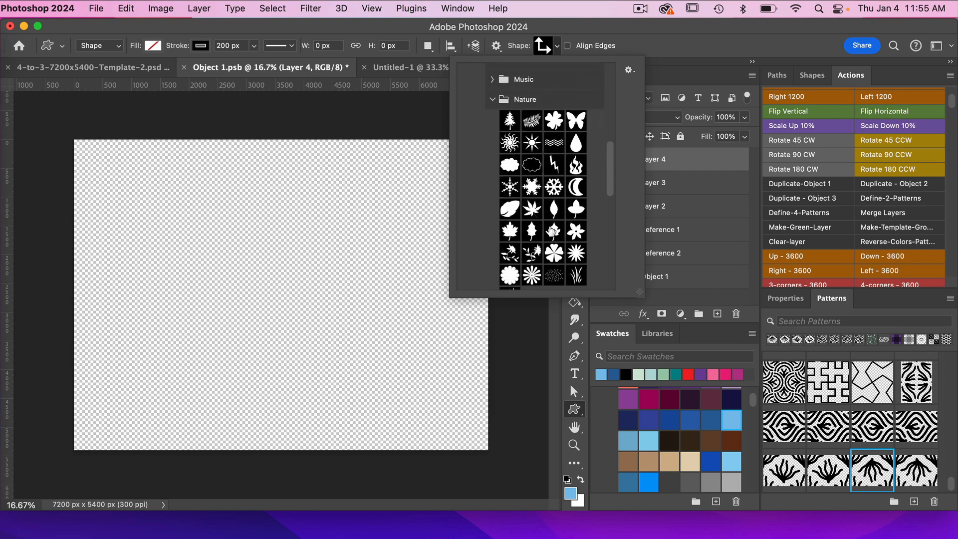
{"action": "left_click", "coordinate": [510, 223]}
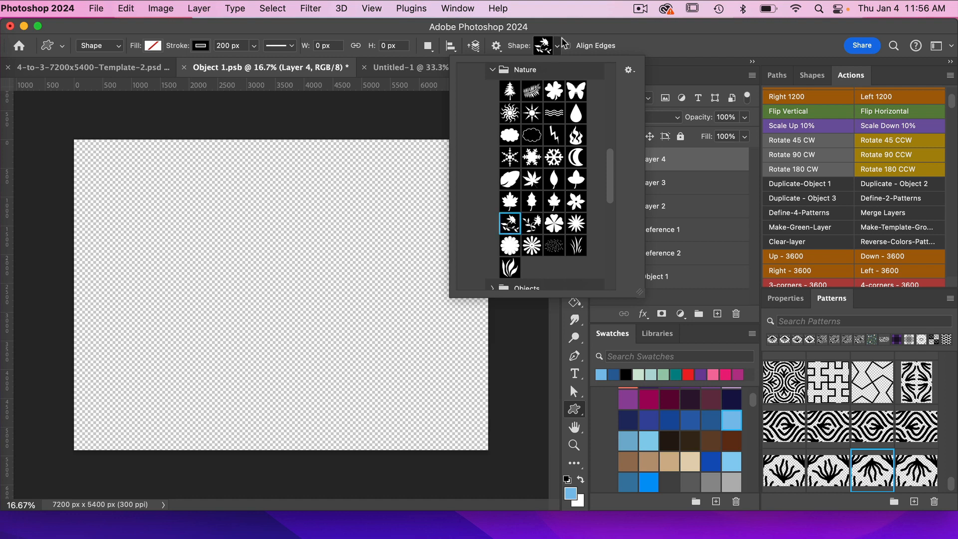
{"action": "left_click", "coordinate": [562, 37]}
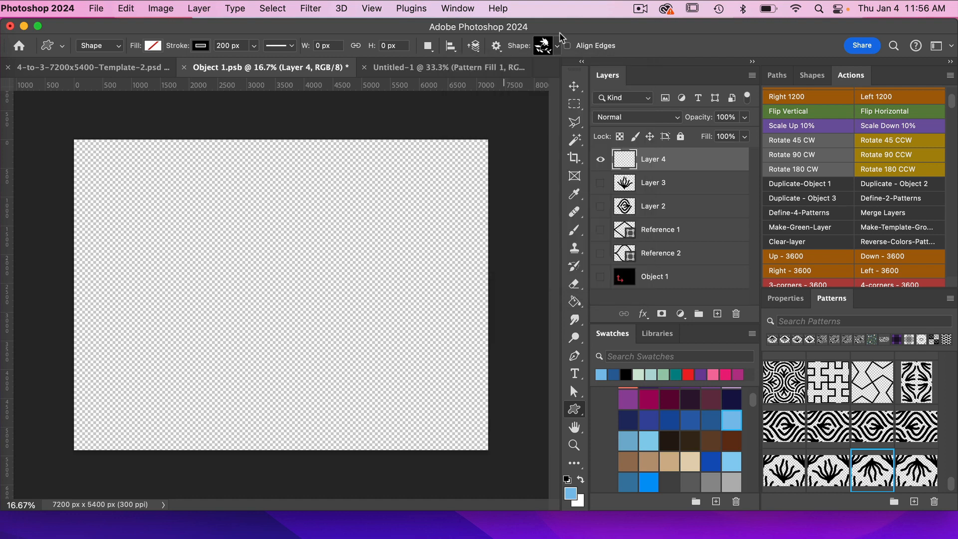
Show Reference 1 and draw the flower shape about 3473 by 3233 px inside the diamond guide.
{"action": "left_click", "coordinate": [600, 230]}
{"action": "mouse_move", "coordinate": [212, 260]}
{"action": "left_mouse_down"}
{"action": "mouse_move", "coordinate": [322, 347]}
{"action": "mouse_move", "coordinate": [404, 375]}
{"action": "left_mouse_up"}
{"action": "key", "text": "space"}
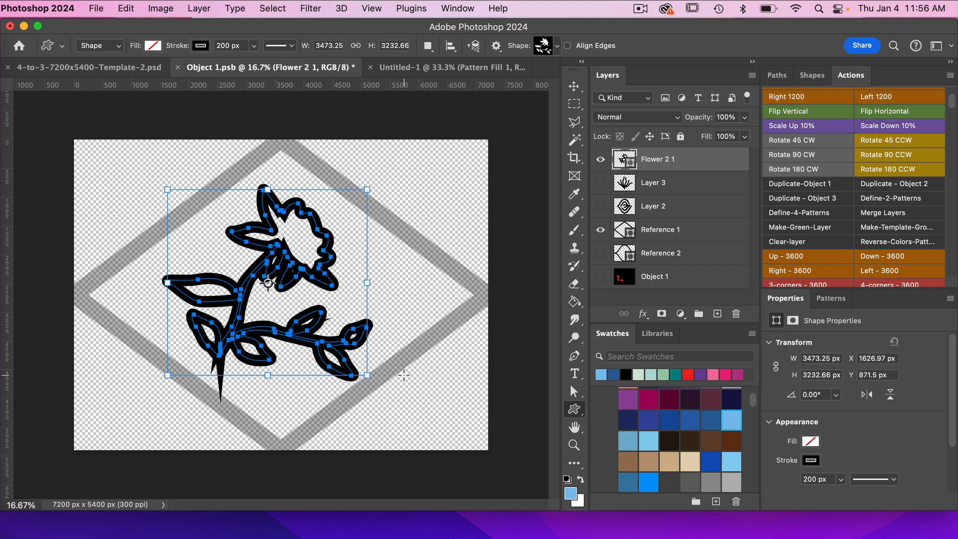
Give the flower shape a solid black fill and no stroke.
{"action": "left_click", "coordinate": [153, 46]}
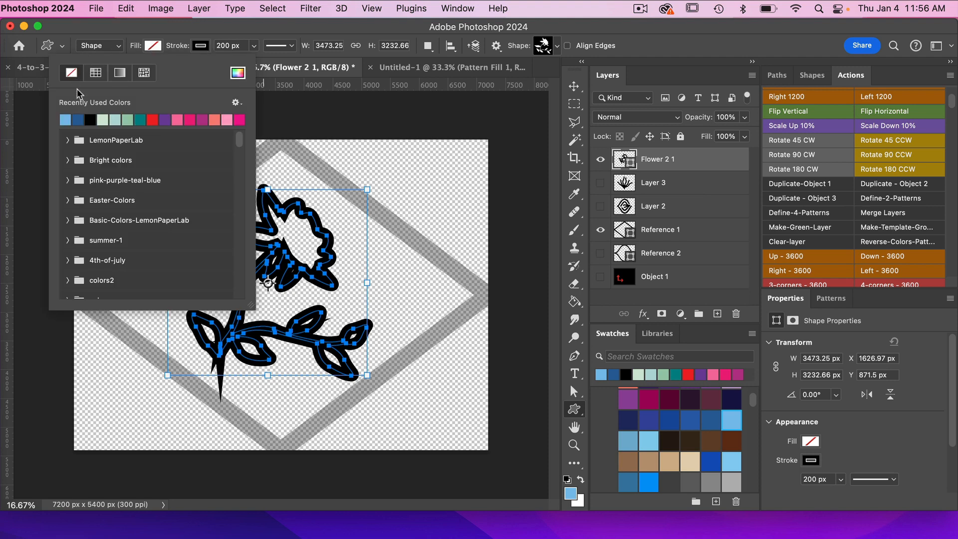
{"action": "left_click", "coordinate": [90, 119]}
{"action": "left_click", "coordinate": [201, 46]}
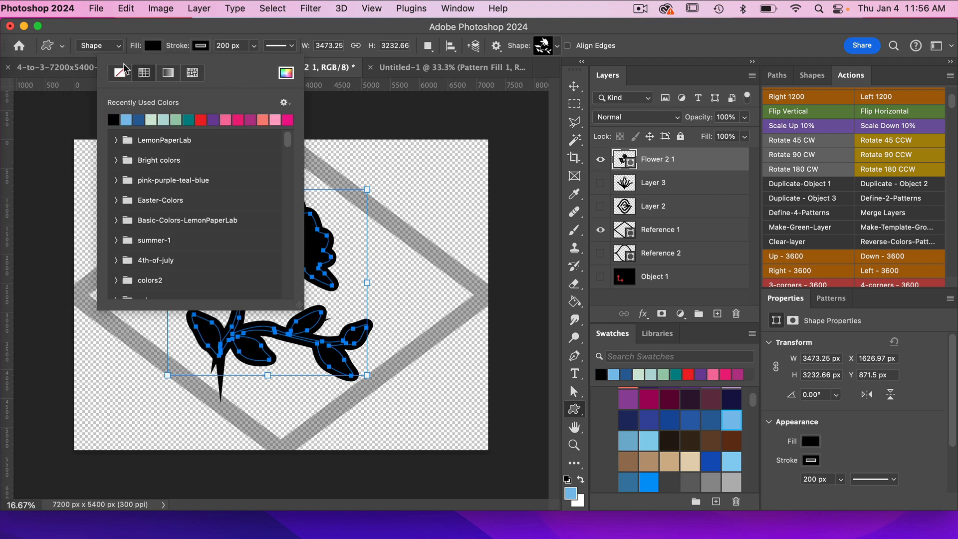
{"action": "left_click", "coordinate": [120, 74]}
{"action": "key", "text": "Return"}
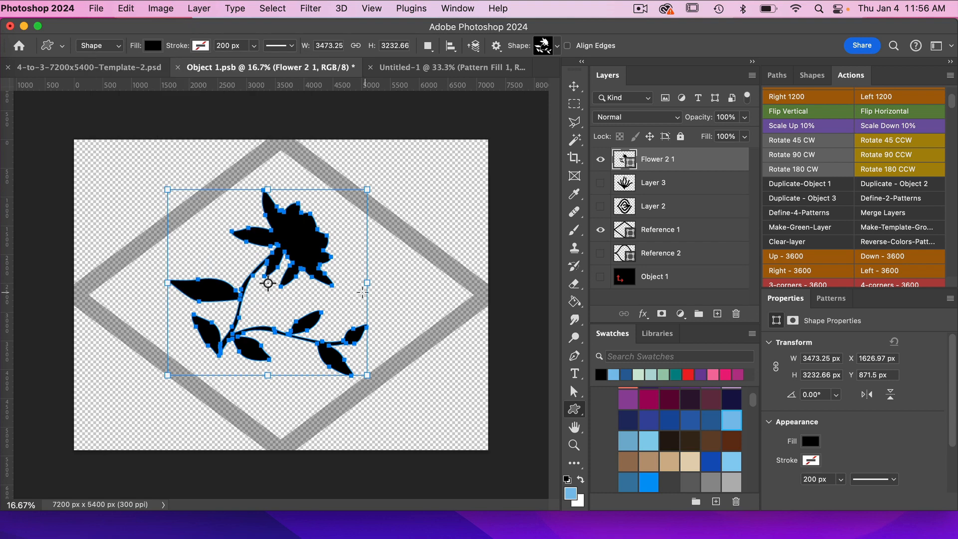
Save the smart object with Reference 1 hidden, and run the Define-4-Patterns action in 4-to-3-7200x5400-Template-2.psd.
{"action": "left_click", "coordinate": [599, 231]}
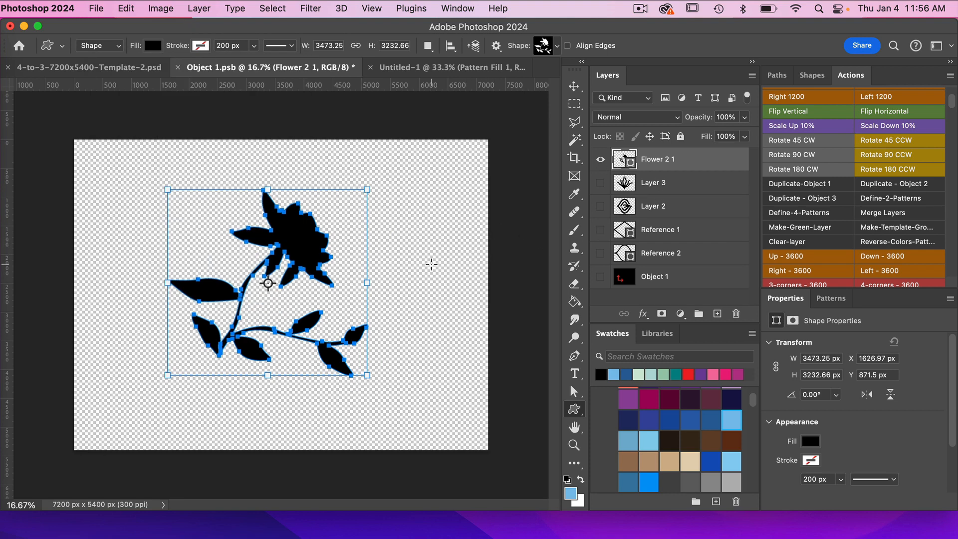
{"action": "key", "text": "super+s"}
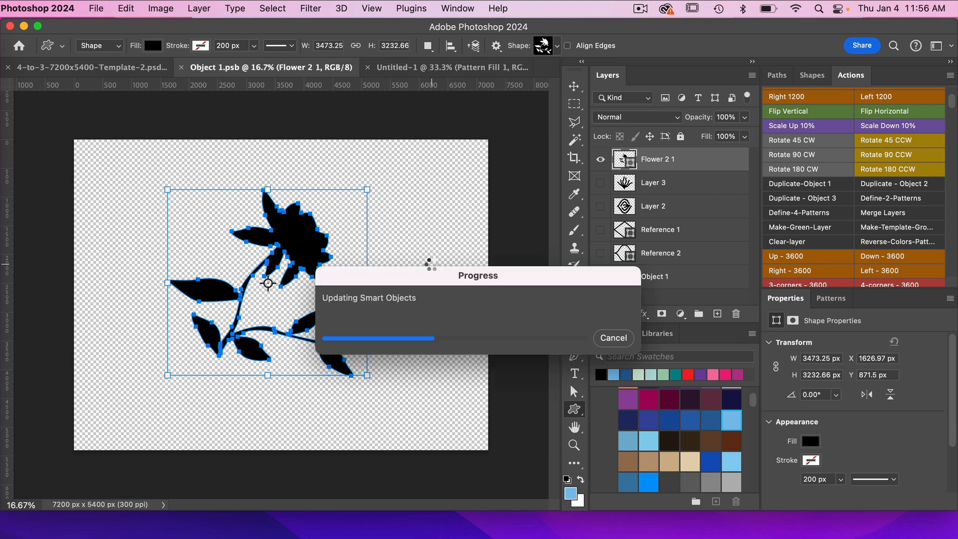
{"action": "left_click", "coordinate": [143, 70]}
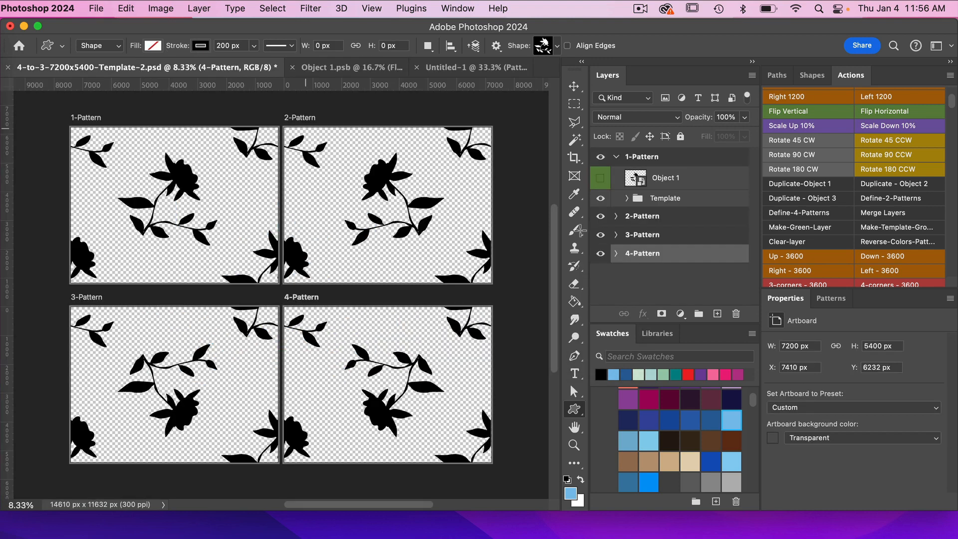
{"action": "left_click", "coordinate": [799, 214]}
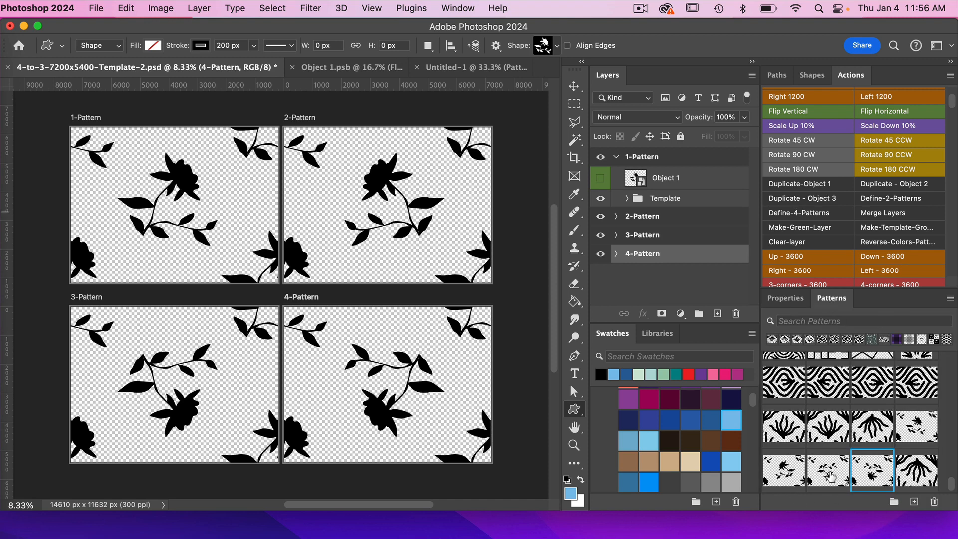
Apply the first of the four new flower patterns to Pattern Fill 1 in the Untitled-1 document.
{"action": "left_click", "coordinate": [453, 70]}
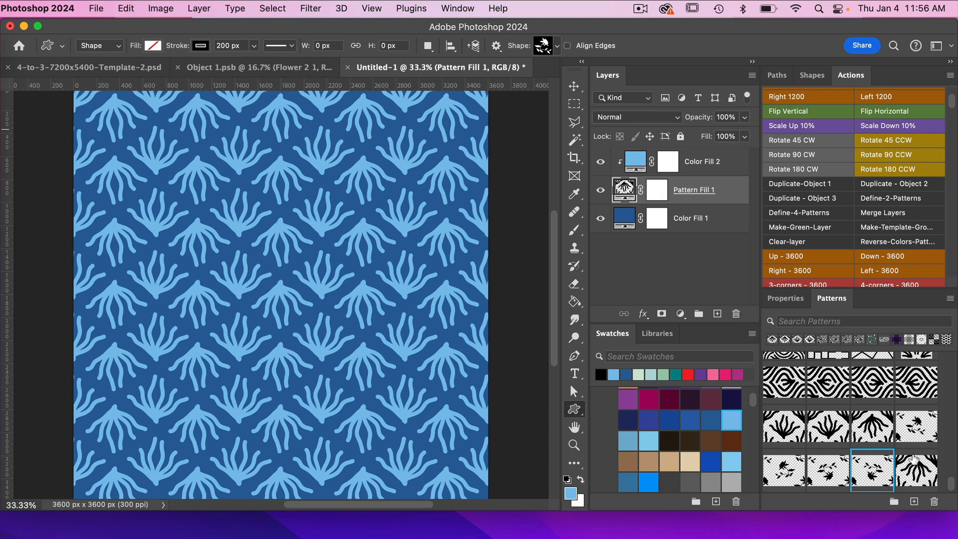
{"action": "left_click", "coordinate": [695, 220]}
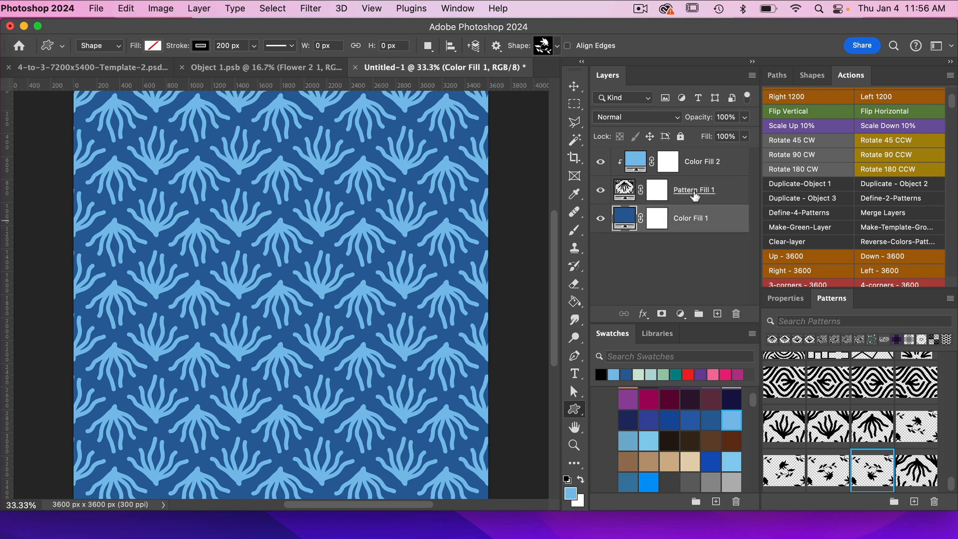
{"action": "left_click", "coordinate": [695, 194]}
{"action": "left_click", "coordinate": [918, 426]}
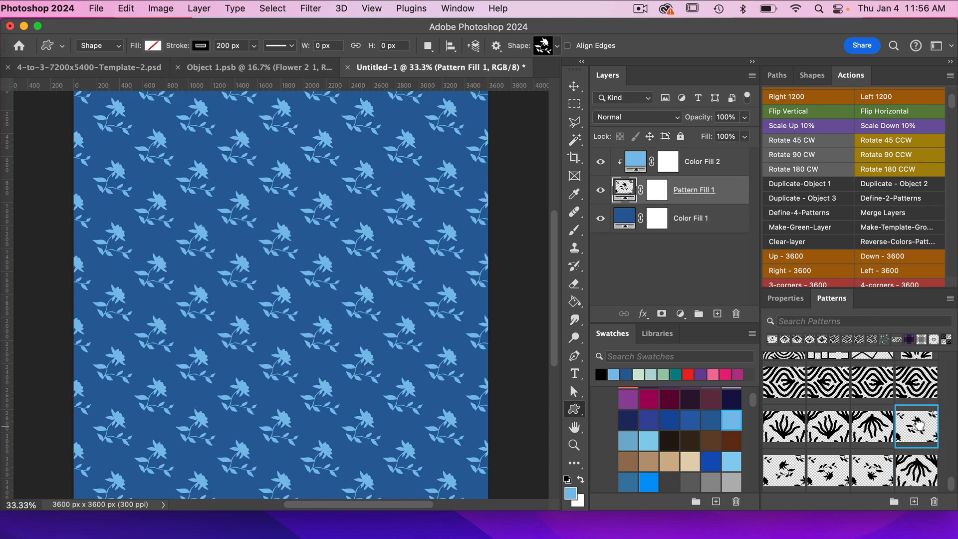
Recolor Color Fill 1 dark purple and Color Fill 2 light purple from the swatches.
{"action": "left_click", "coordinate": [697, 218]}
{"action": "scroll", "coordinate": [704, 416], "scroll_direction": "up", "scroll_amount": 2}
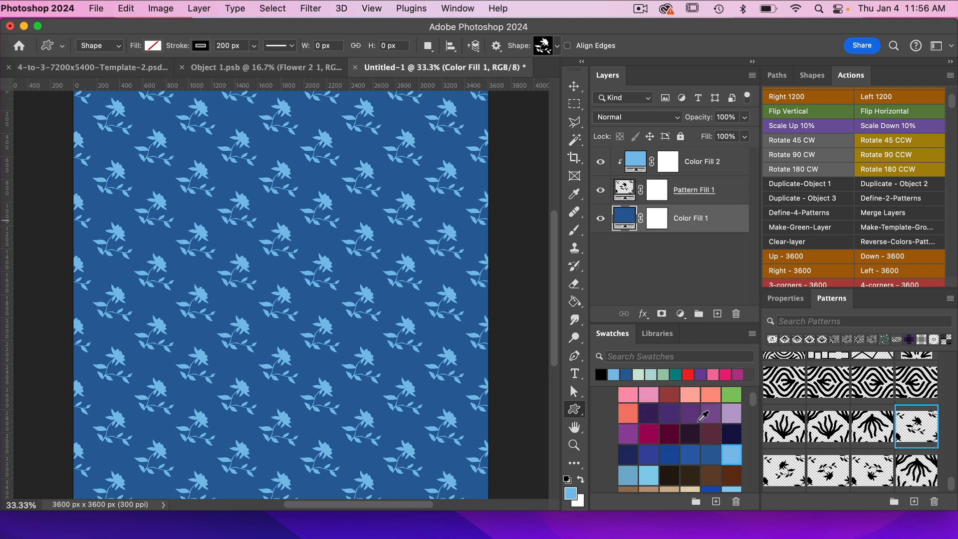
{"action": "scroll", "coordinate": [704, 415], "scroll_direction": "up", "scroll_amount": 3}
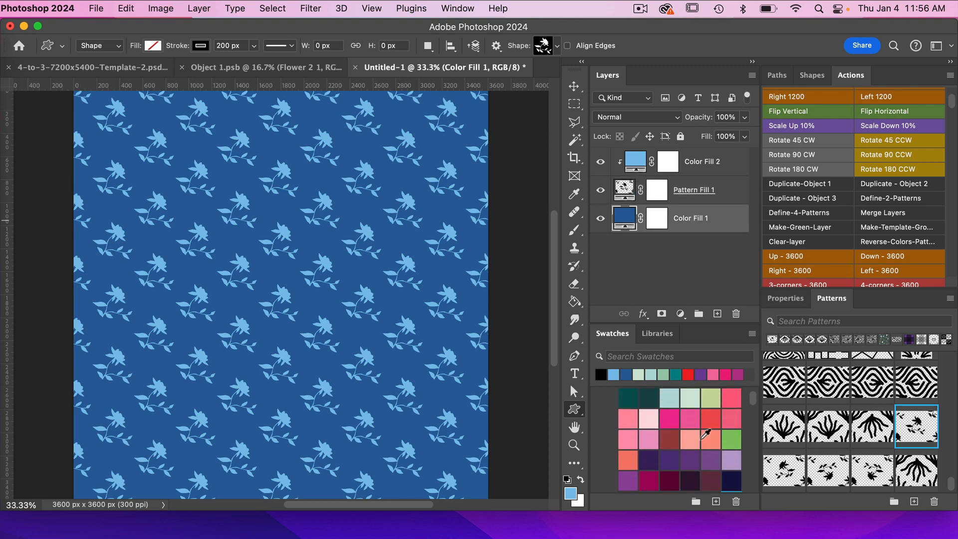
{"action": "left_click", "coordinate": [694, 454]}
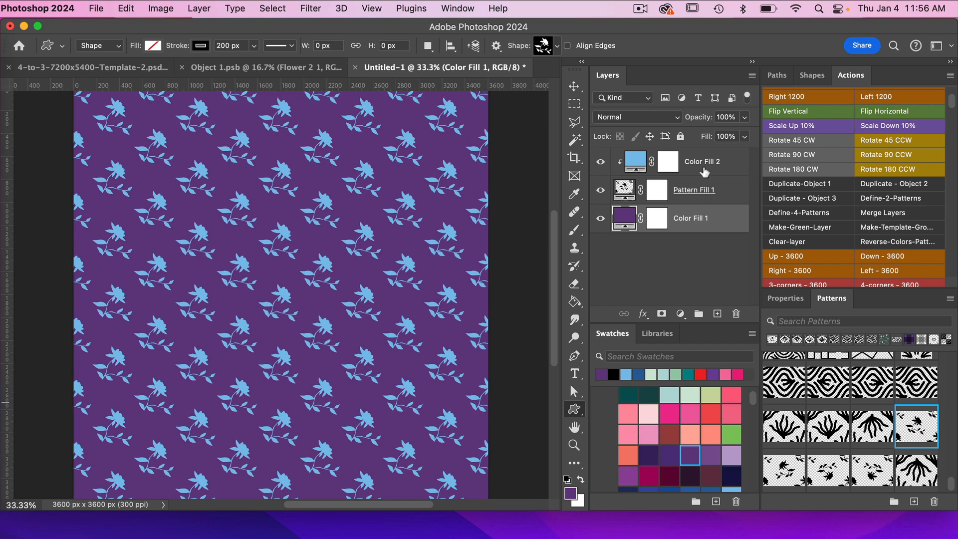
{"action": "left_click", "coordinate": [705, 173]}
{"action": "left_click", "coordinate": [731, 455]}
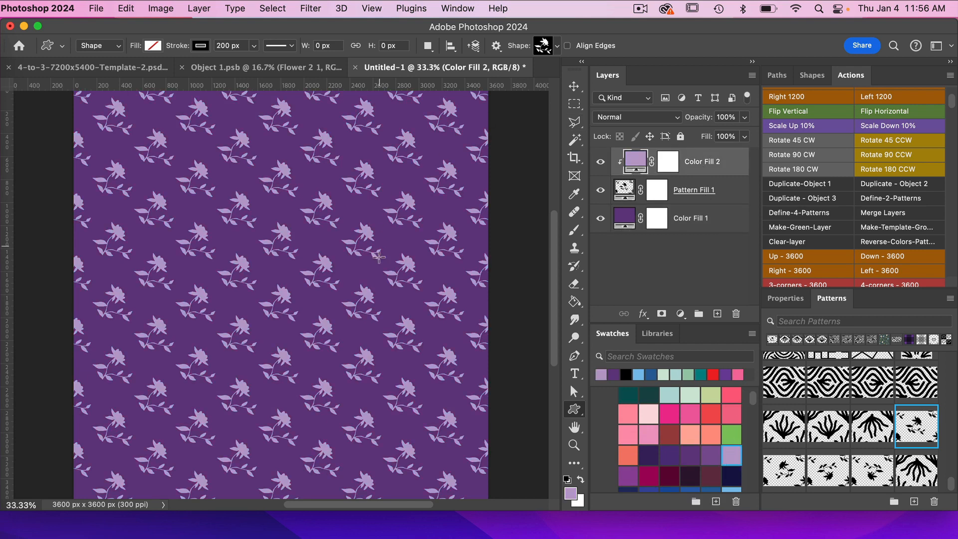
Try the remaining three flower patterns in turn on Pattern Fill 1, leaving the fourth one applied.
{"action": "left_click", "coordinate": [693, 200]}
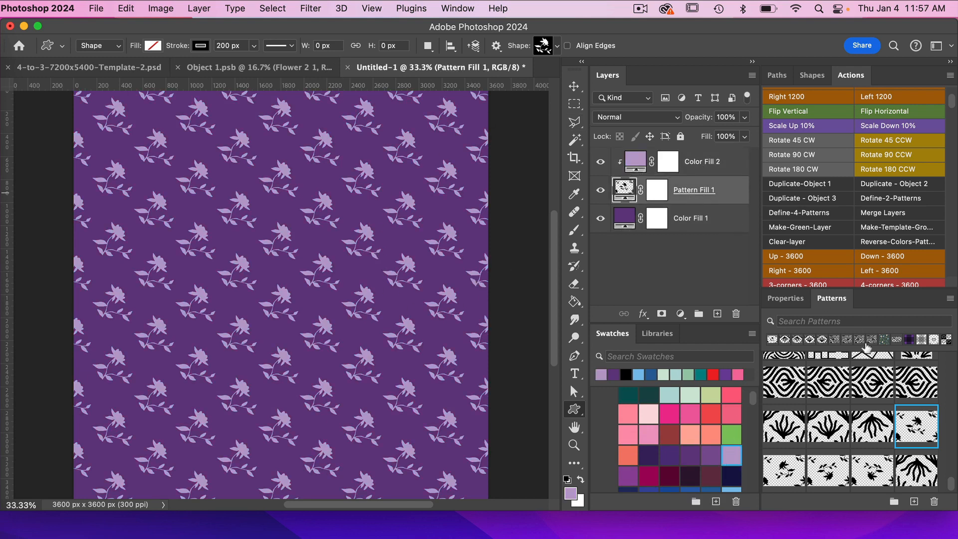
{"action": "left_click", "coordinate": [779, 472]}
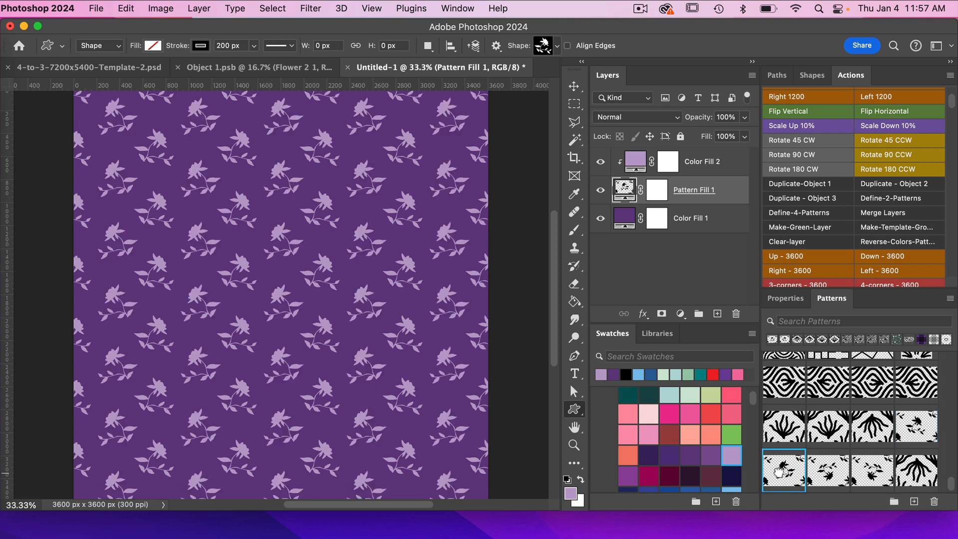
{"action": "left_click", "coordinate": [829, 471]}
{"action": "left_click", "coordinate": [874, 471]}
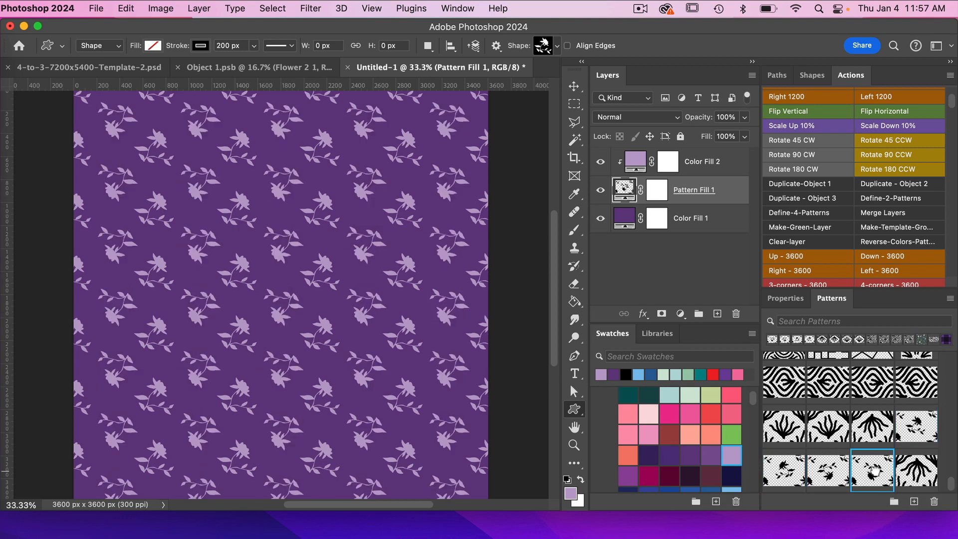